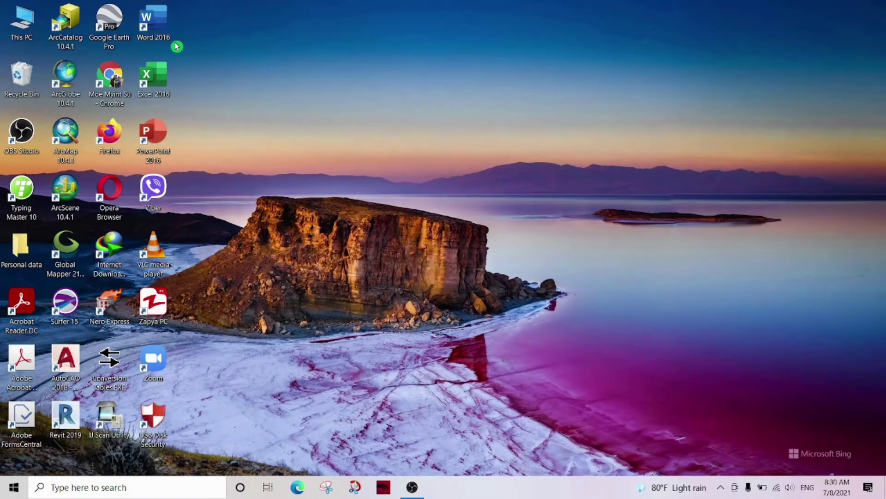
pyautogui.click(152, 20)
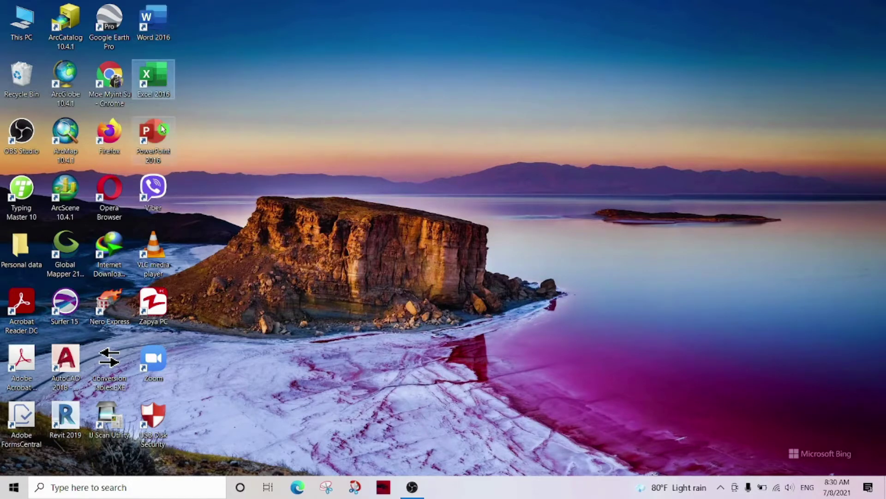
pyautogui.click(153, 199)
pyautogui.click(168, 273)
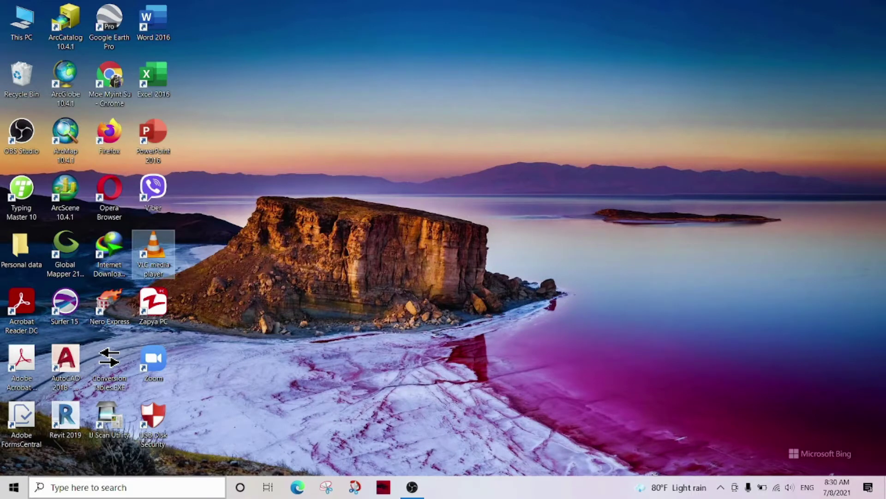
# Step: Browse the alphabetical list of installed apps in the Start menu from beginning to end and back
pyautogui.click(14, 489)
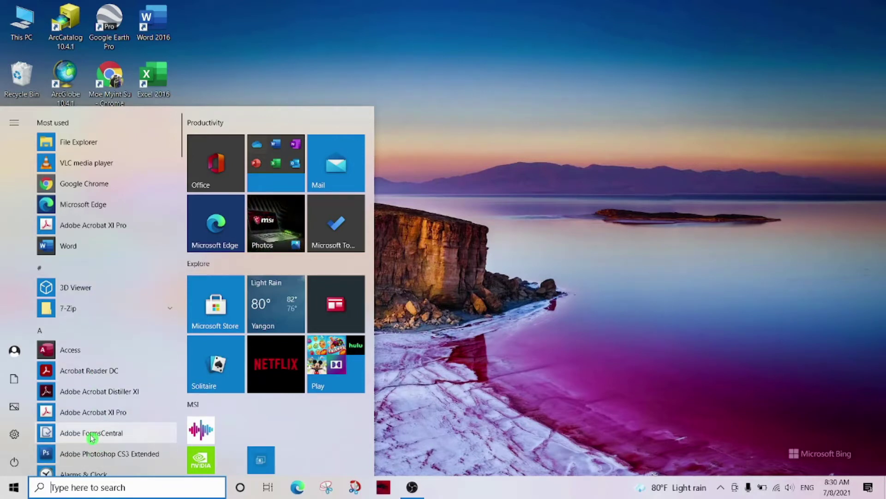
pyautogui.scroll(-3, 93, 438)
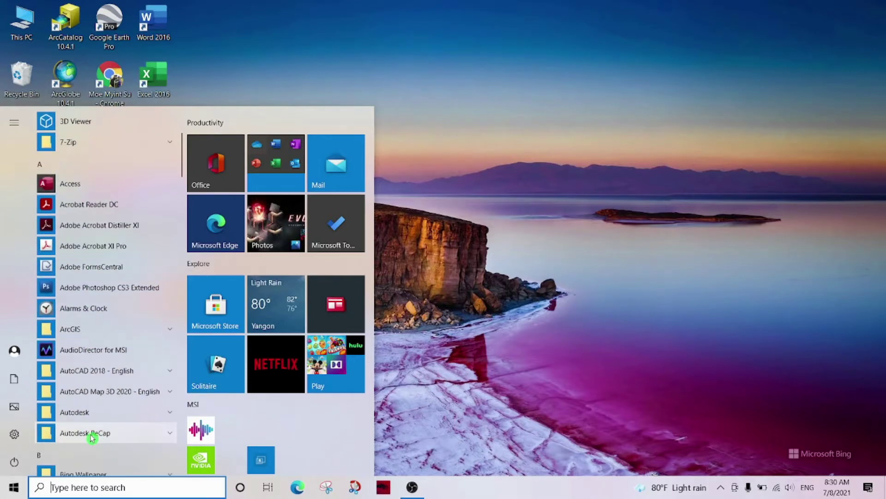
pyautogui.scroll(3, 92, 438)
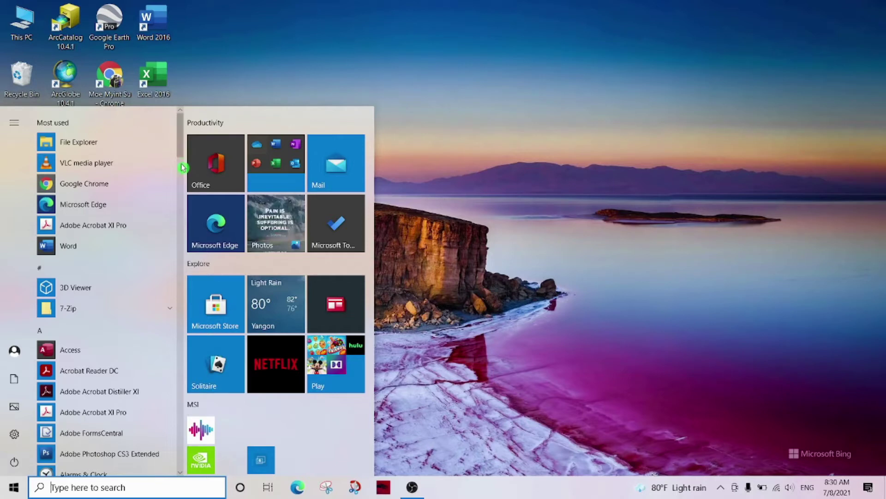
pyautogui.moveTo(177, 141); pyautogui.dragTo(187, 234)
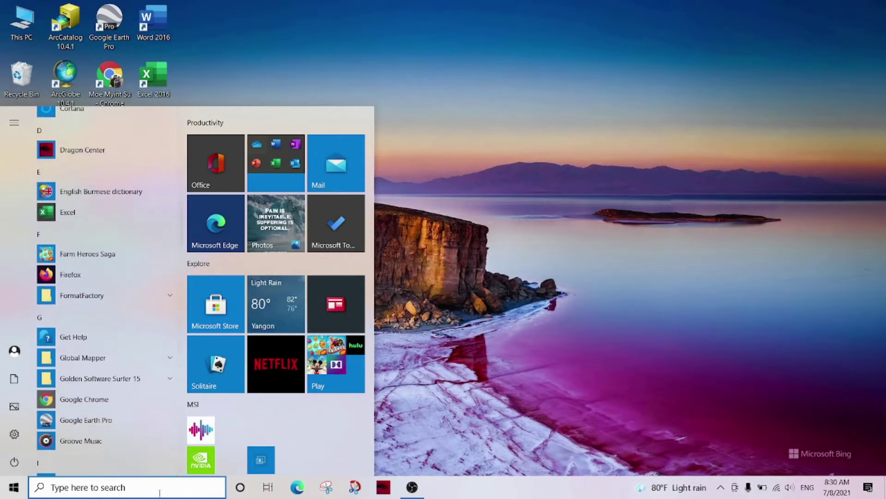
pyautogui.scroll(-2, 182, 477)
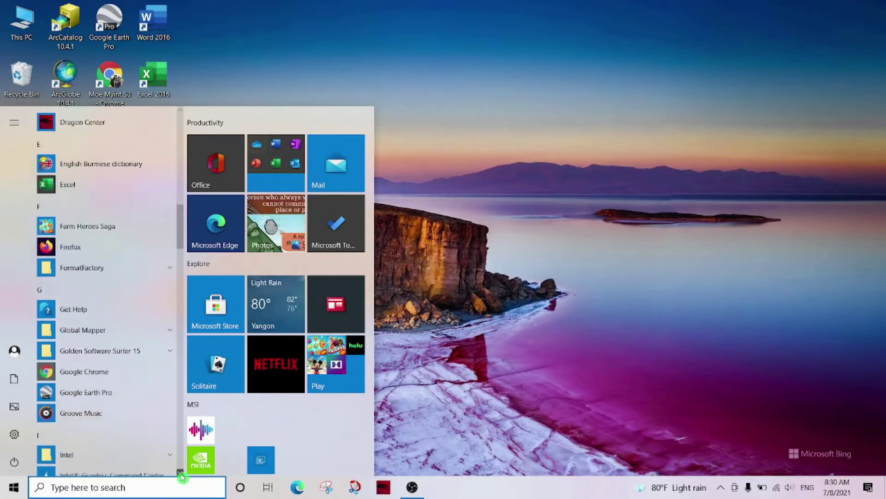
pyautogui.scroll(-1, 183, 477)
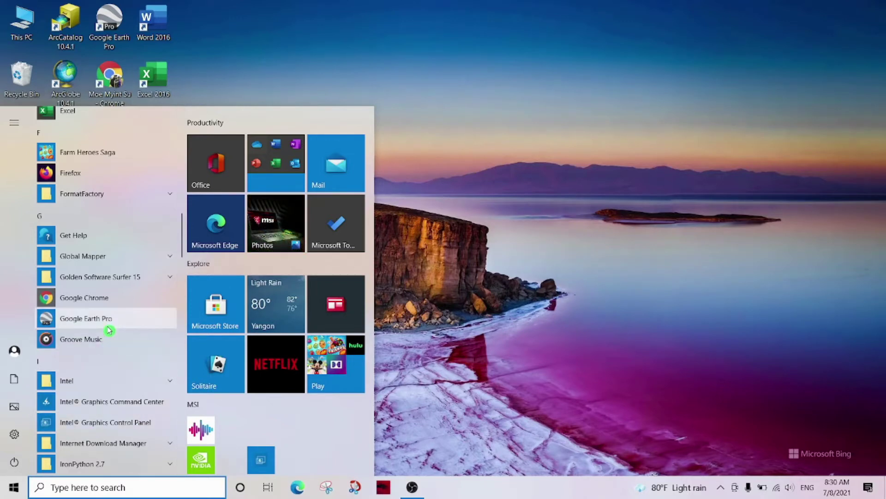
pyautogui.scroll(-15, 109, 329)
pyautogui.scroll(-4, 109, 330)
pyautogui.scroll(18, 109, 330)
pyautogui.scroll(15, 109, 330)
pyautogui.scroll(4, 107, 330)
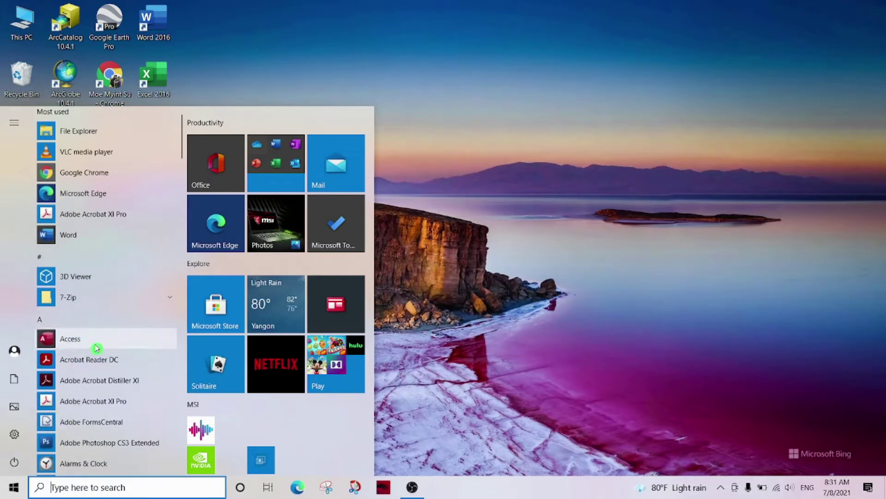
# Step: Launch Access from the installed apps and close its start window
pyautogui.click(124, 341)
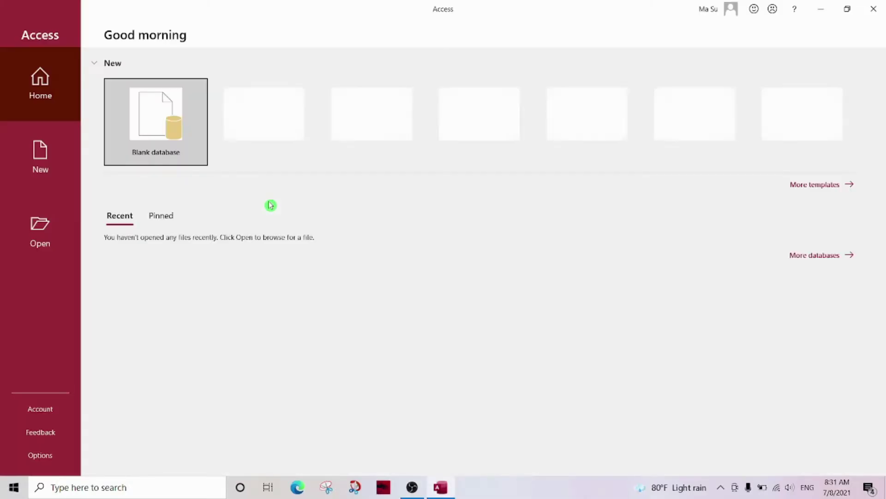
pyautogui.click(877, 9)
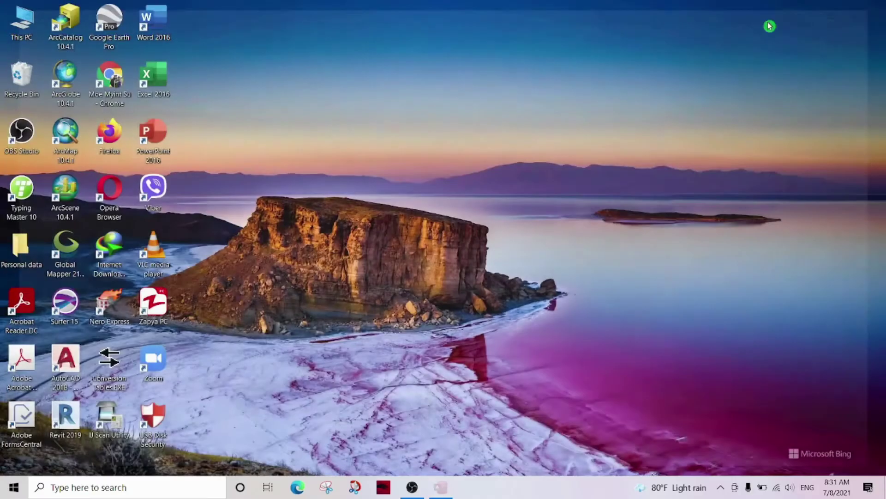
# Step: Open the account settings for the signed-in user and review the whole Your info page
pyautogui.click(14, 489)
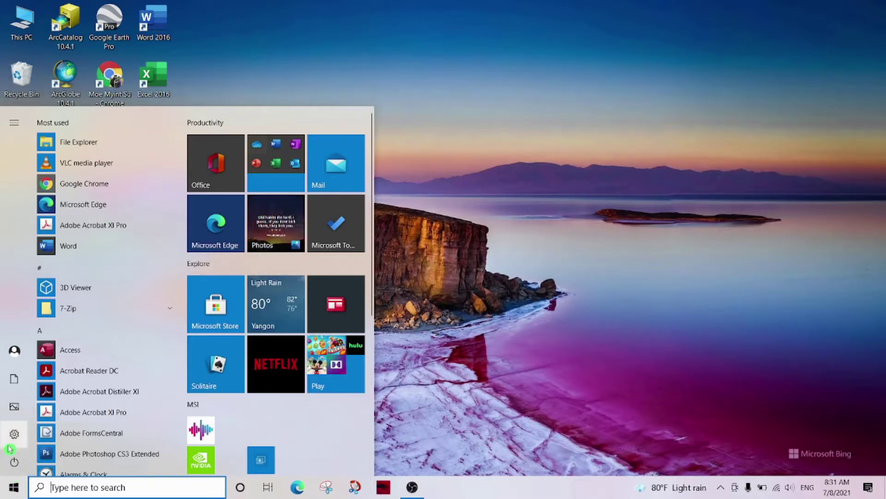
pyautogui.moveTo(10, 433)
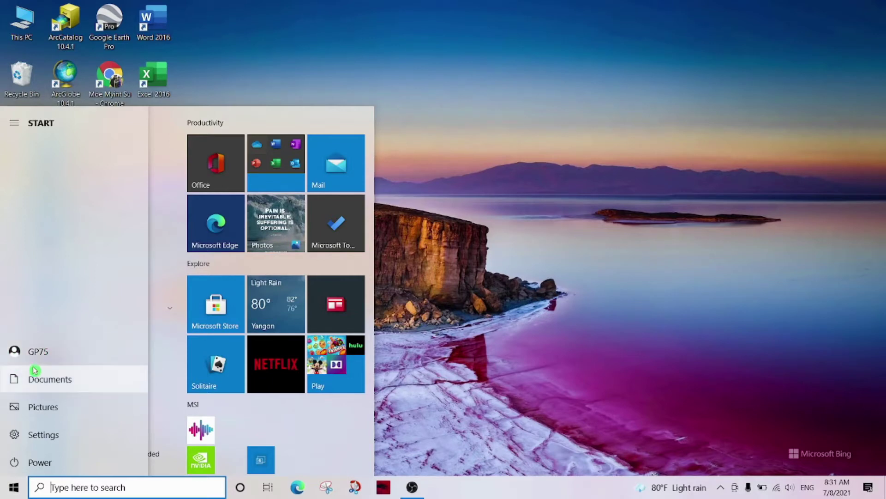
pyautogui.click(19, 353)
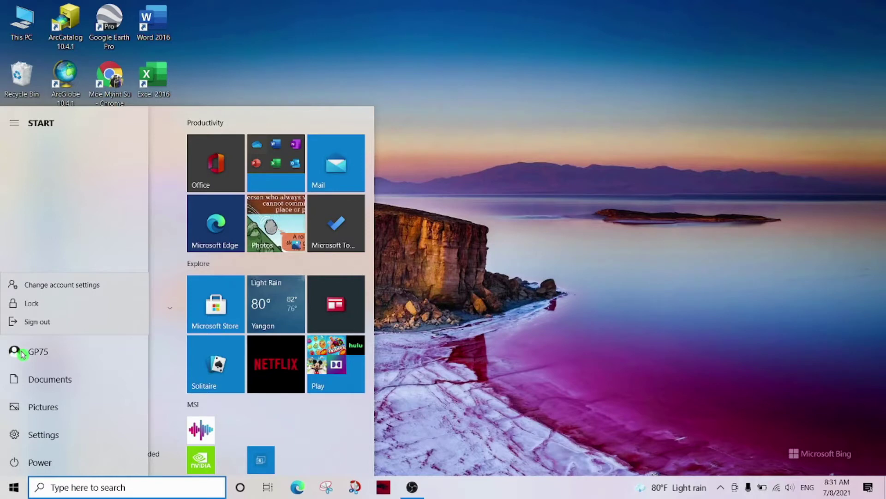
pyautogui.click(47, 286)
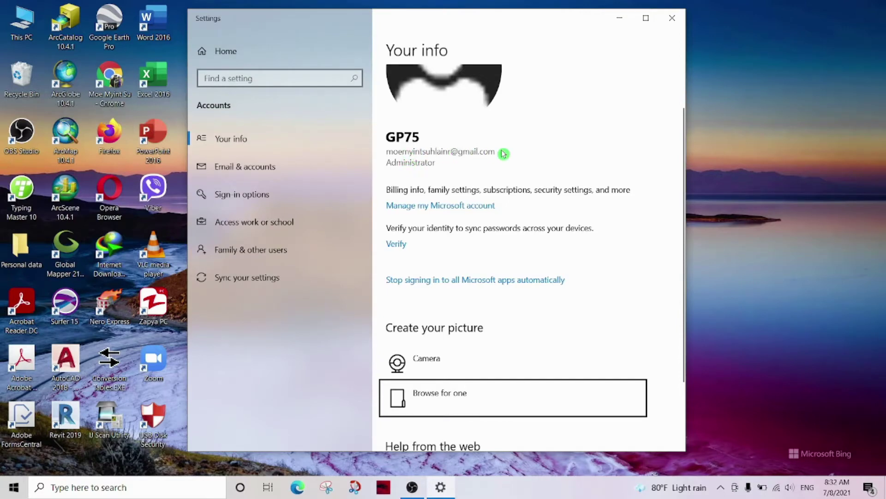
pyautogui.scroll(-1, 485, 317)
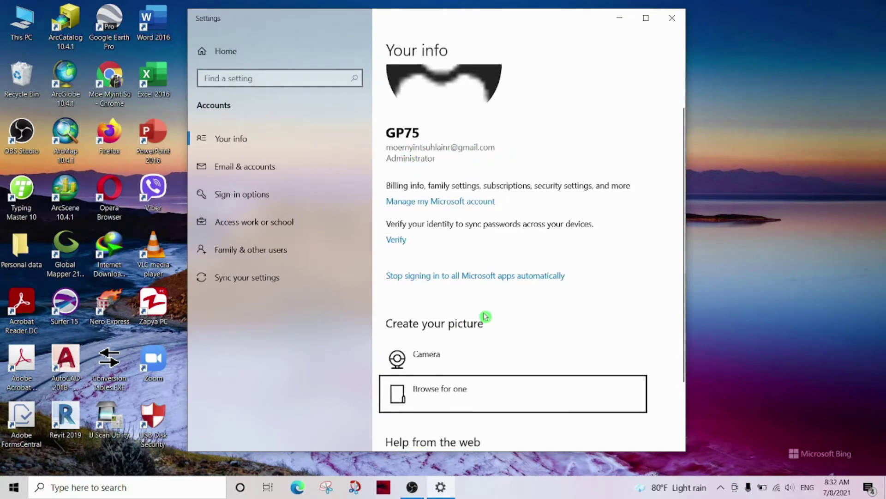
pyautogui.scroll(-2, 485, 316)
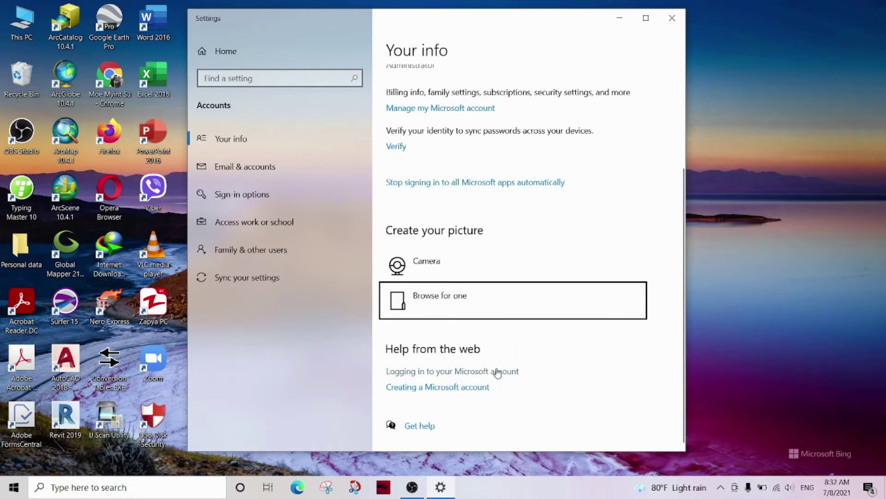
pyautogui.scroll(3, 508, 375)
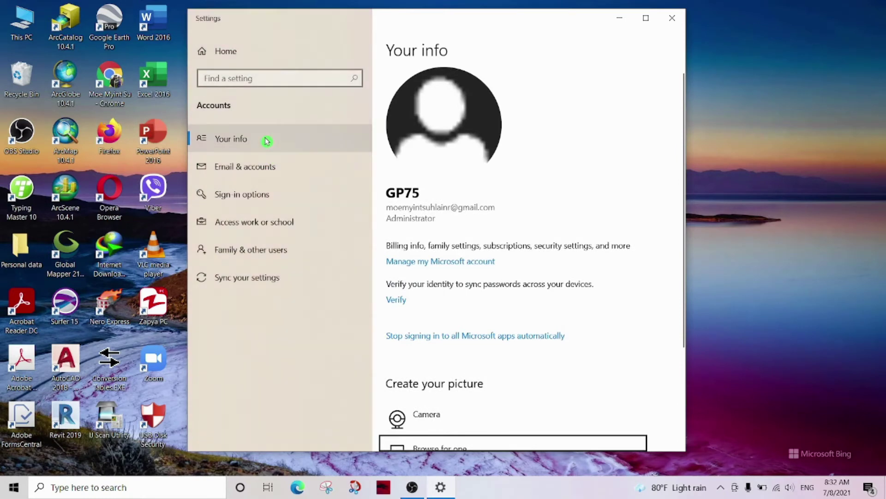
# Step: Review the Email & accounts and Sign-in options pages, and close the account settings
pyautogui.click(267, 167)
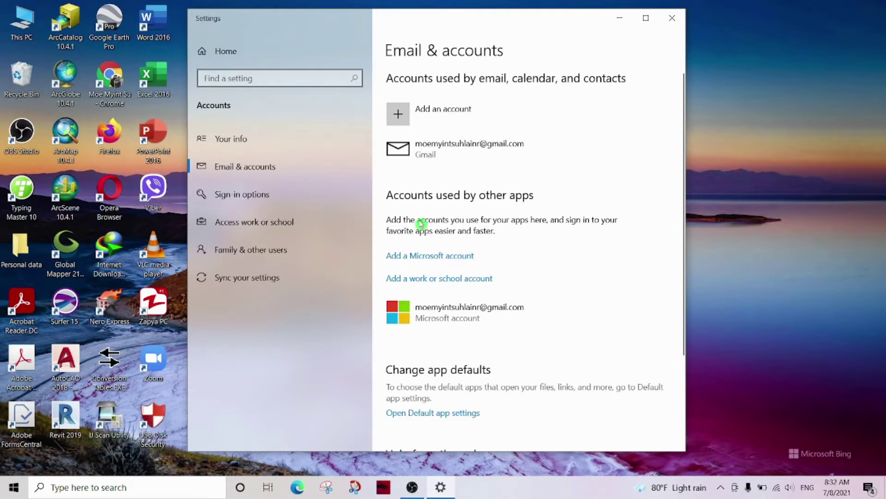
pyautogui.click(421, 158)
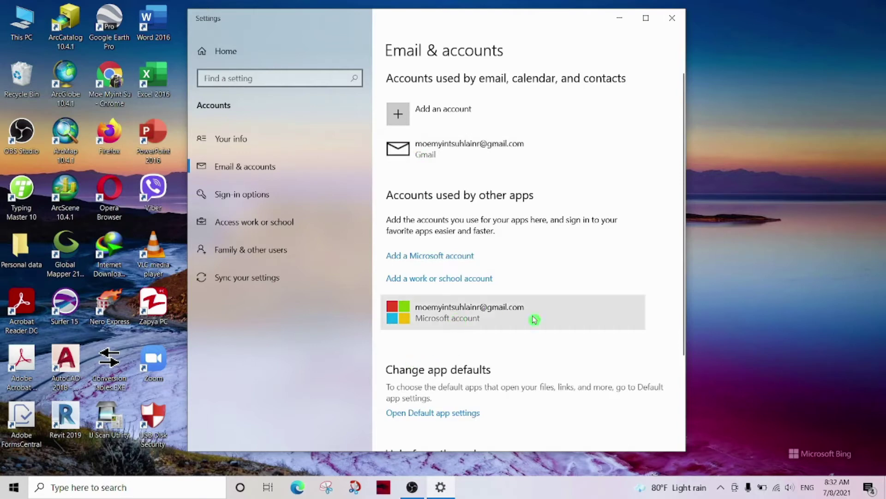
pyautogui.click(254, 194)
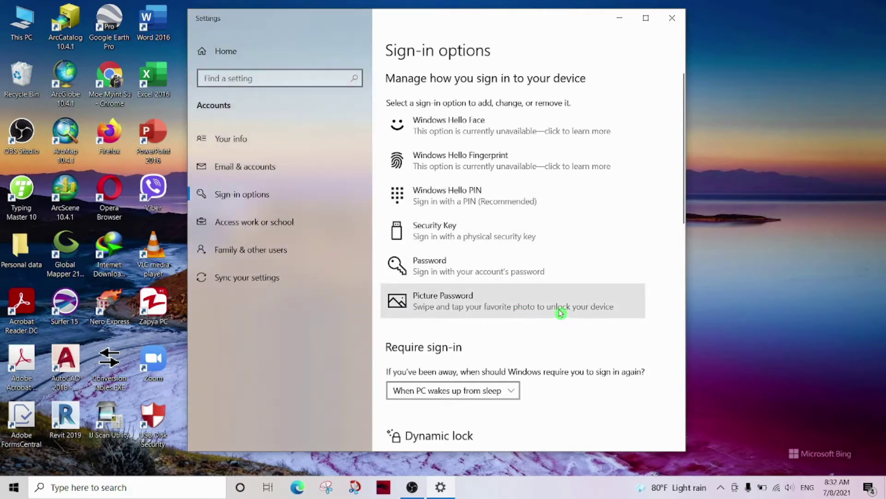
pyautogui.click(678, 19)
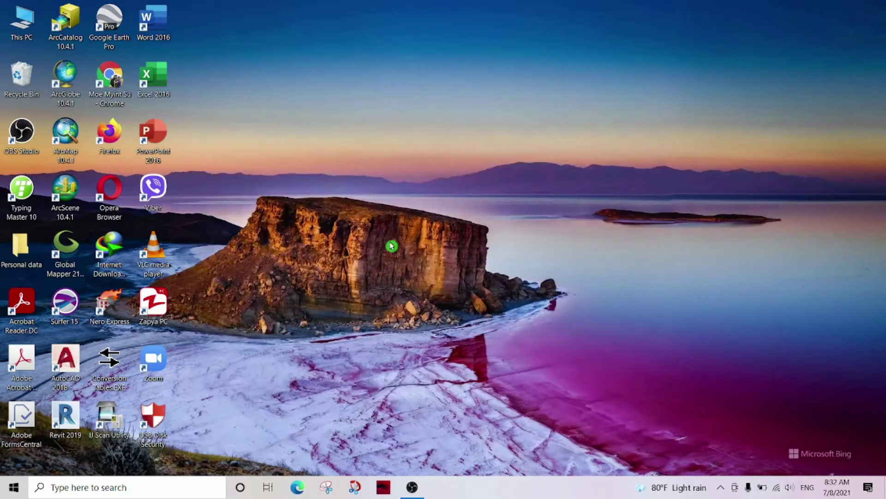
pyautogui.click(13, 489)
pyautogui.moveTo(16, 351)
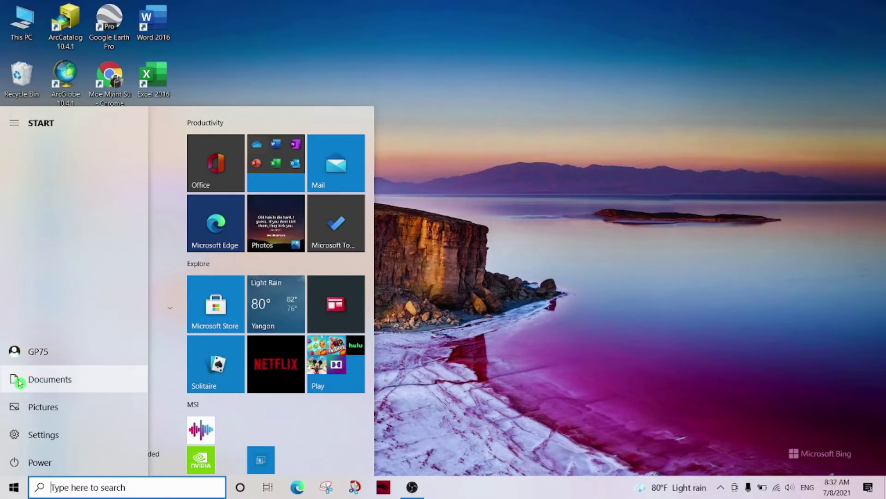
pyautogui.click(468, 263)
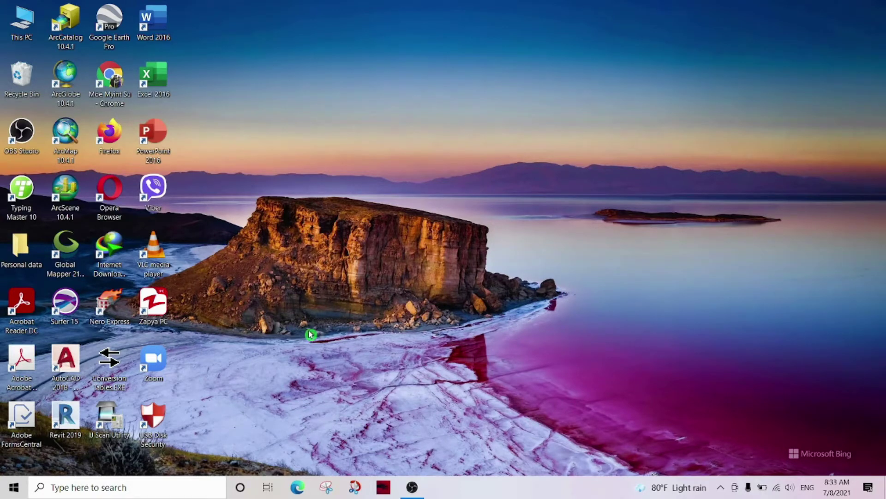
# Step: Open the Documents folder from the Start menu and maximize its window
pyautogui.click(14, 486)
pyautogui.moveTo(14, 381)
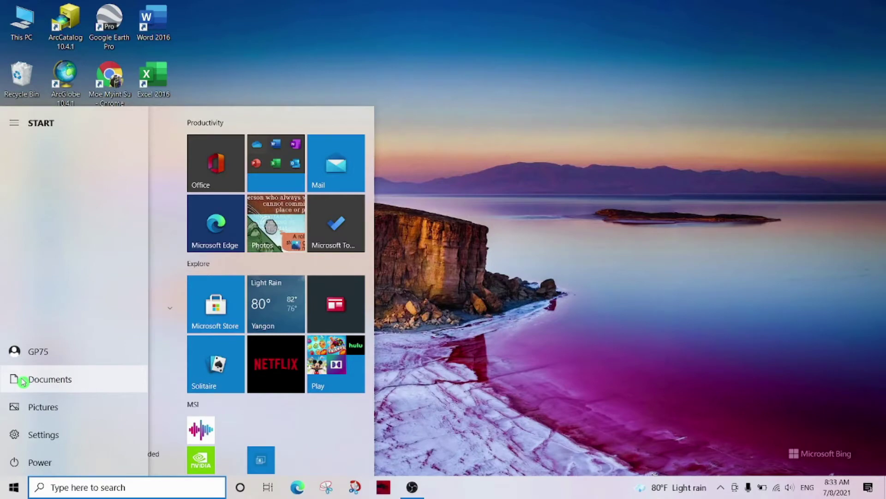
pyautogui.click(23, 379)
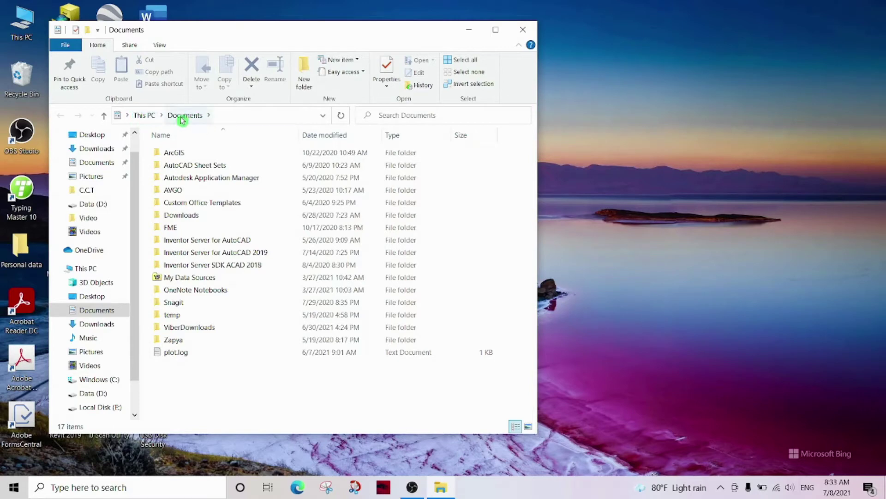
pyautogui.click(495, 30)
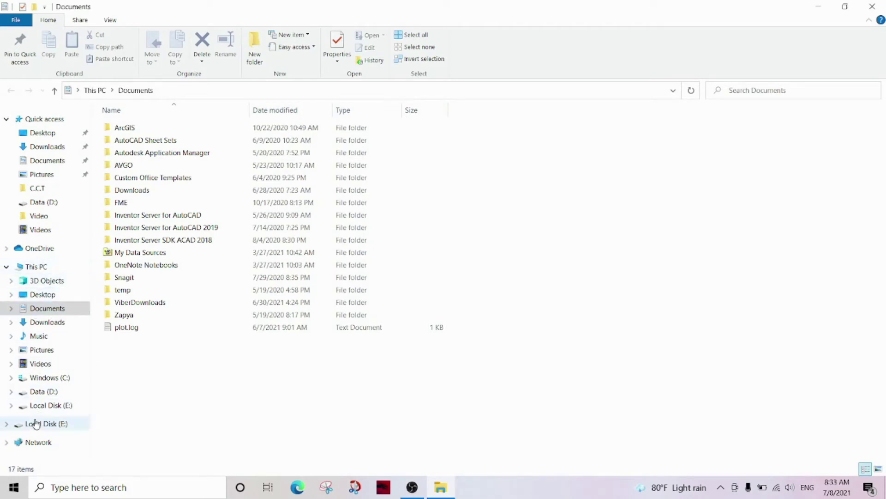
# Step: View the drives under This PC, highlighting Windows (C:) and Data (D:), return to Documents and close the window
pyautogui.click(49, 268)
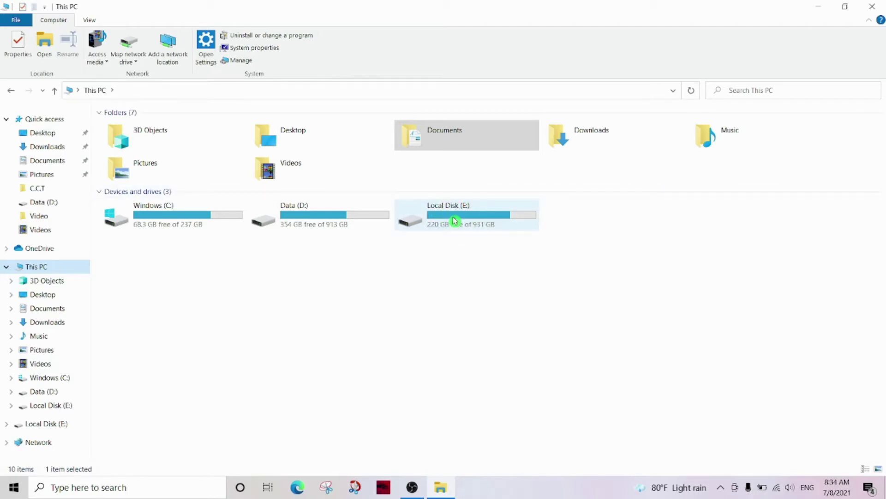
pyautogui.click(196, 225)
pyautogui.click(325, 230)
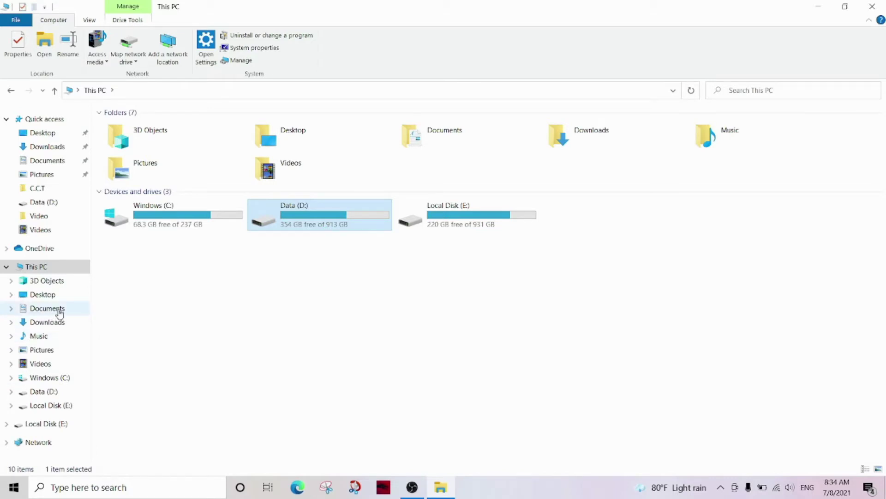
pyautogui.click(193, 218)
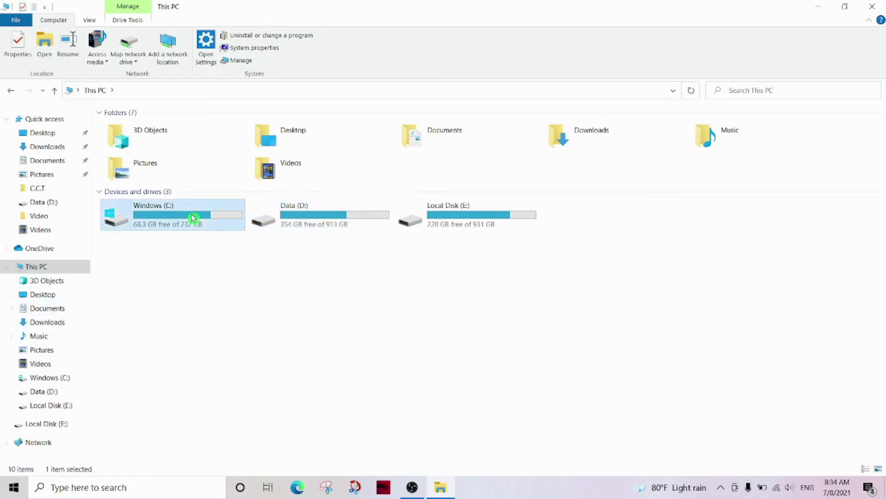
pyautogui.click(71, 313)
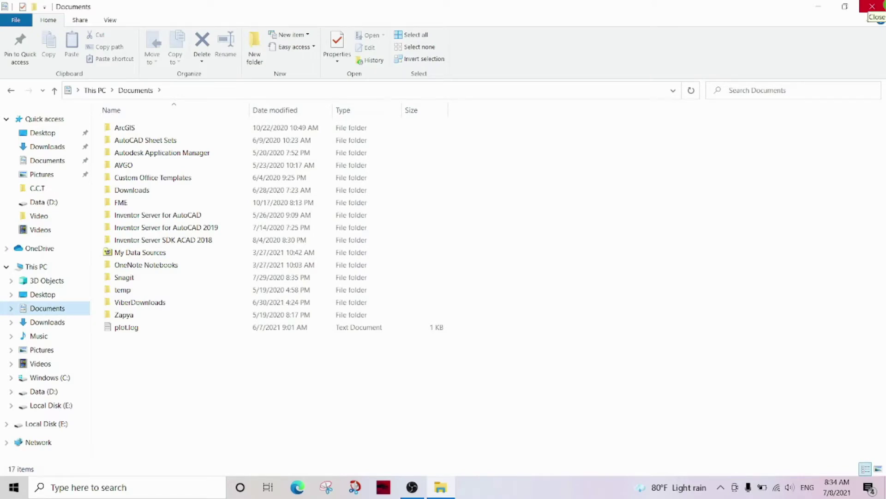
pyautogui.click(876, 7)
# Step: Open Windows Settings from the Start menu, view its categories in a maximized window, and close it
pyautogui.click(11, 487)
pyautogui.moveTo(25, 377)
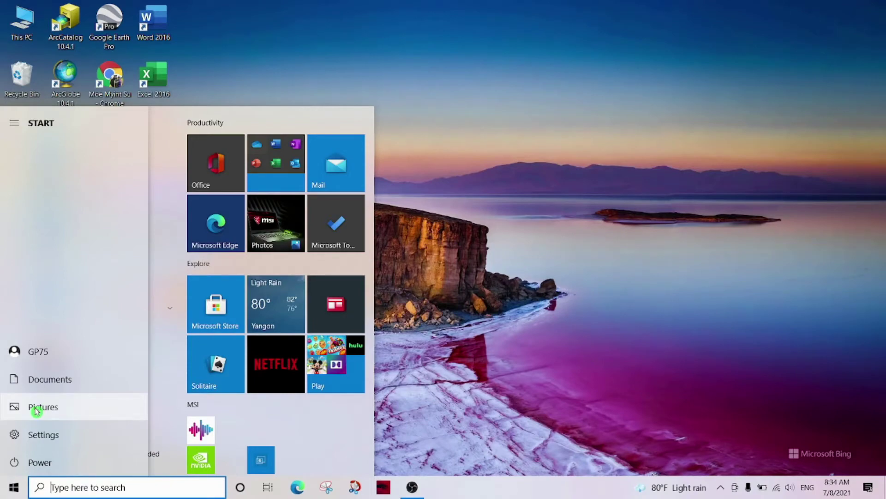
pyautogui.click(32, 441)
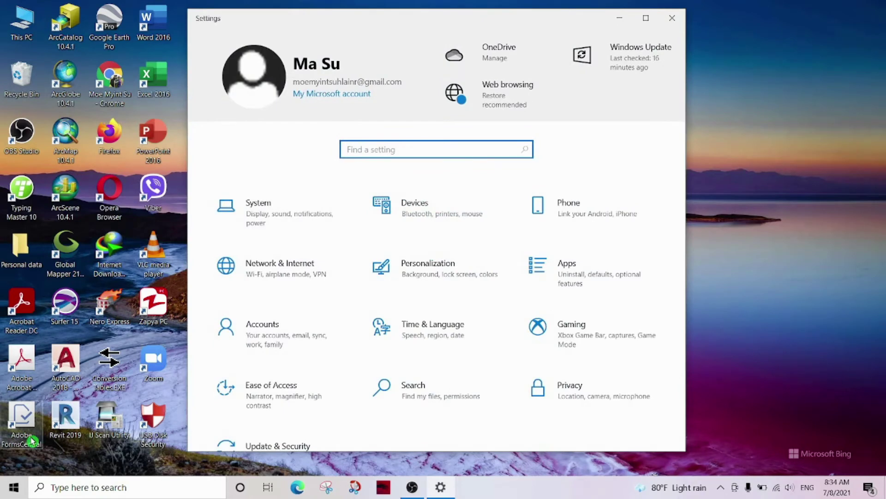
pyautogui.click(646, 18)
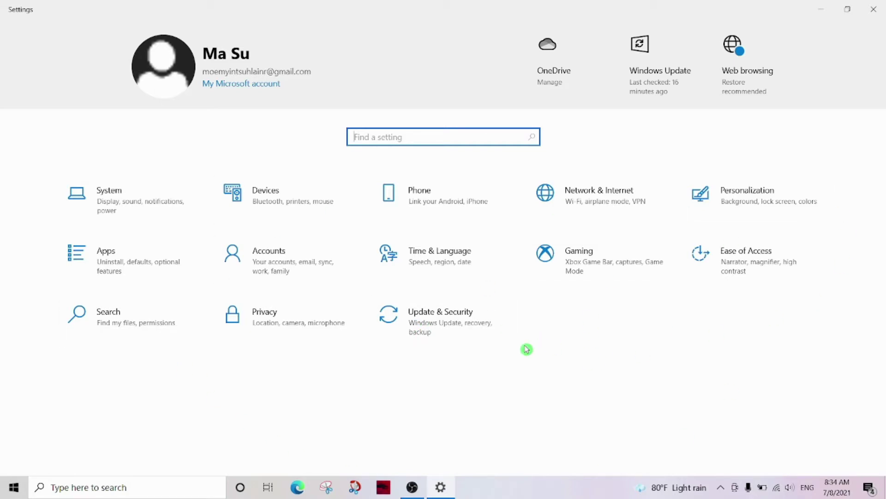
pyautogui.click(877, 14)
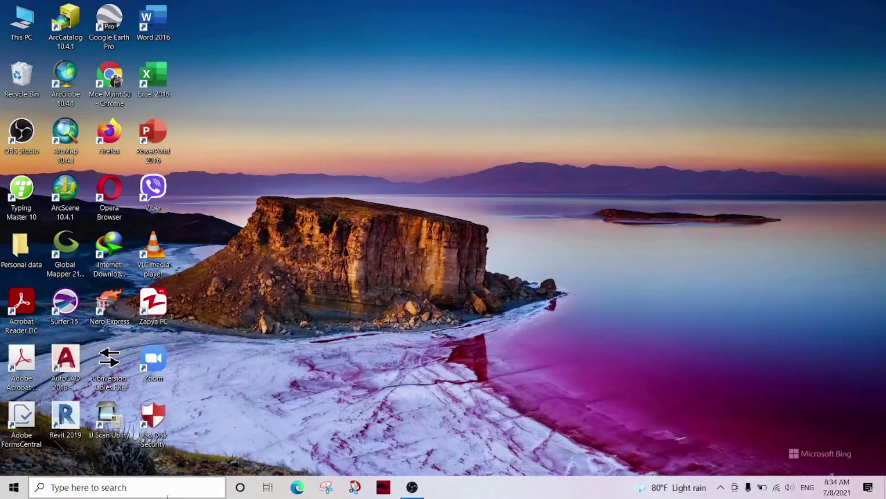
# Step: Show the Sleep, Shut down and Restart power options in the Start menu, and close the menu
pyautogui.click(7, 486)
pyautogui.moveTo(18, 462)
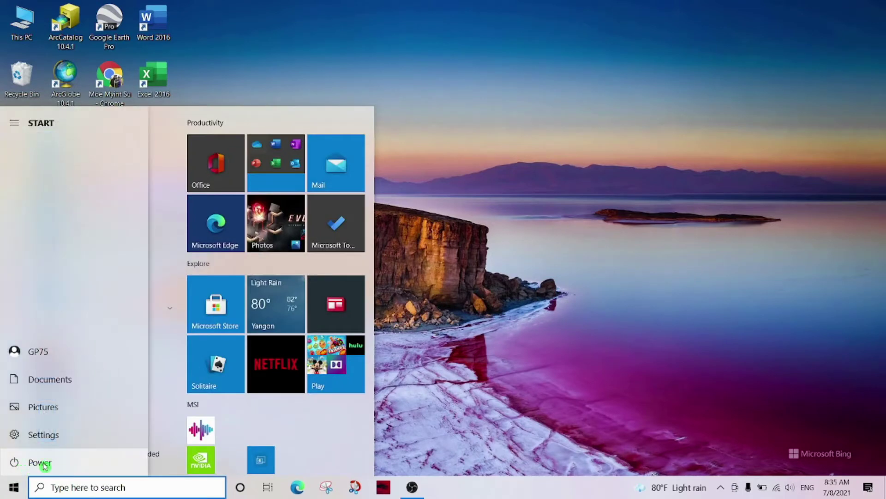
pyautogui.click(31, 463)
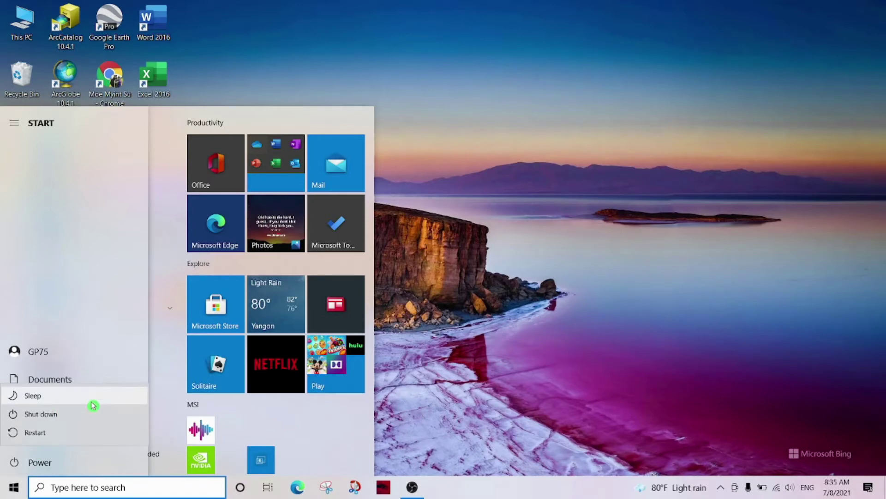
pyautogui.moveTo(92, 405)
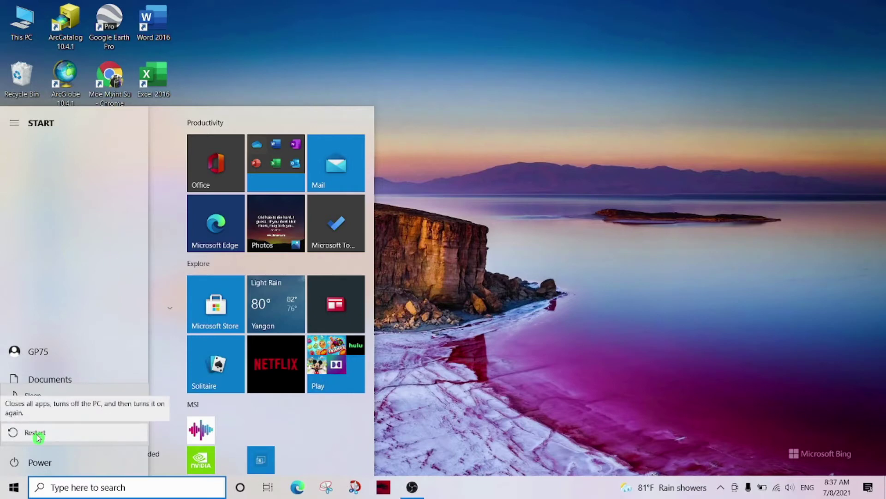
pyautogui.press('Escape')
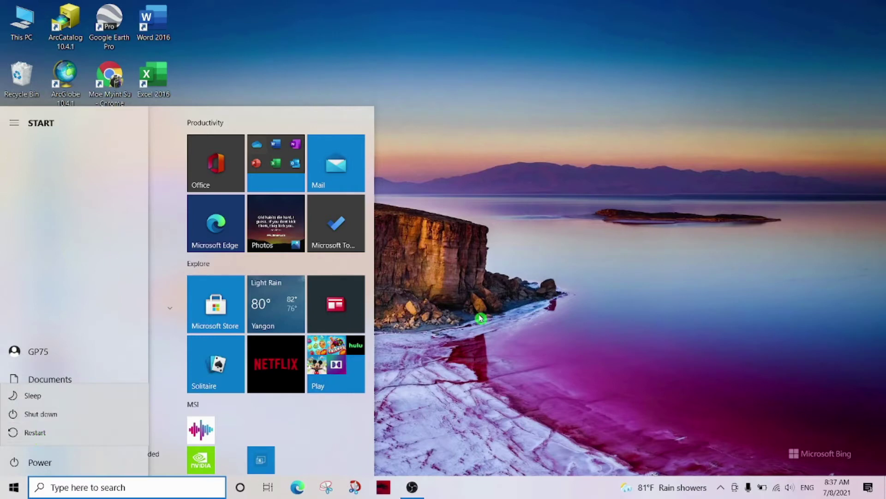
pyautogui.click(11, 489)
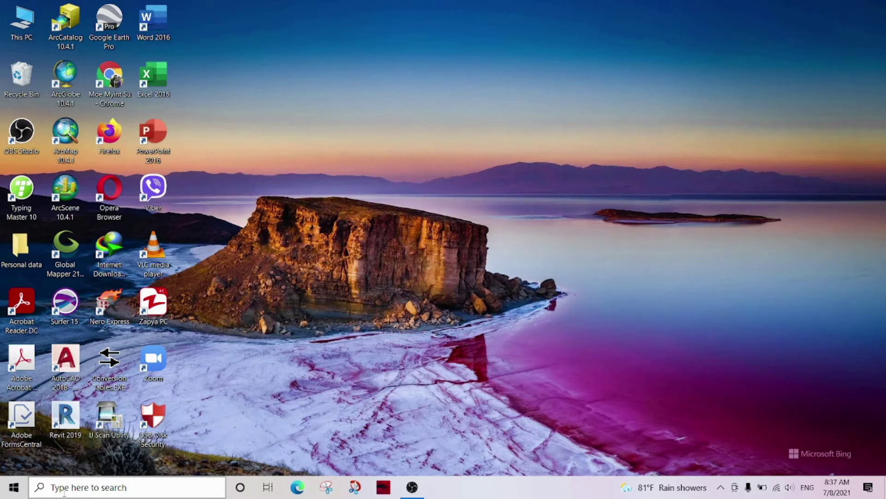
# Step: Browse the alphabetical app list in the Start menu
pyautogui.click(13, 487)
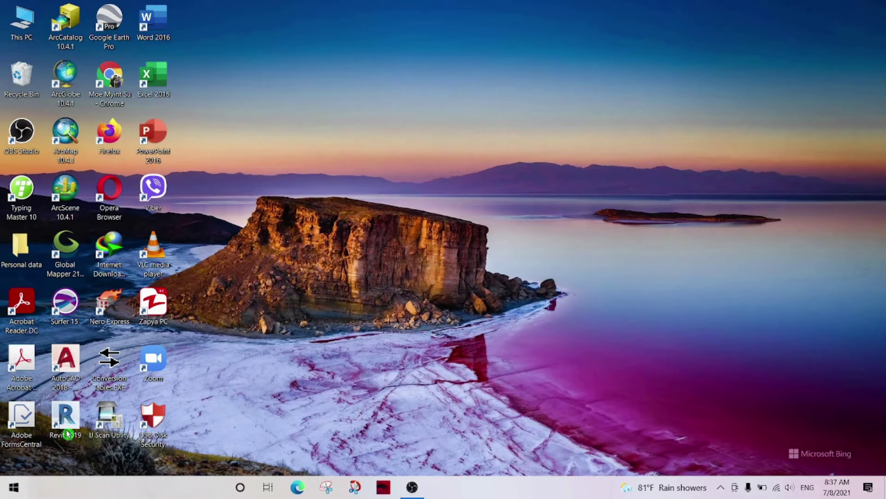
pyautogui.scroll(-5, 78, 405)
pyautogui.scroll(-10, 80, 406)
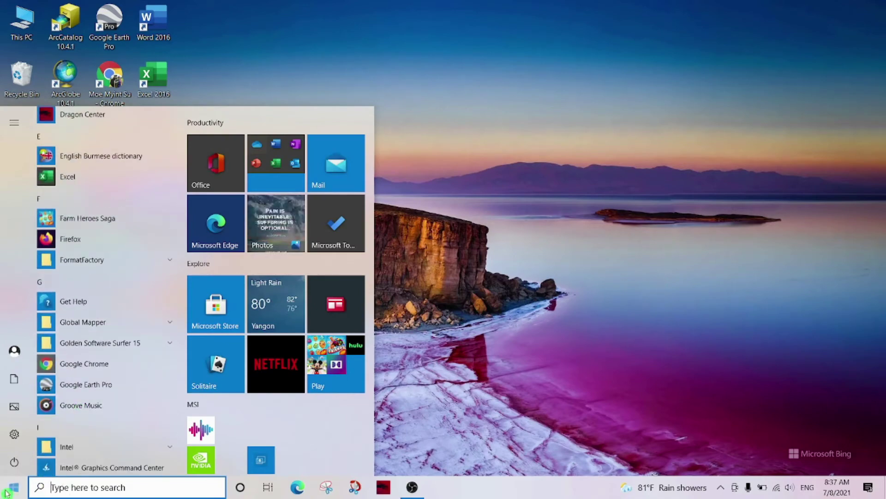
# Step: Search Windows for "windows me", launch Windows Media Player from the results, and close its window
pyautogui.click(74, 488)
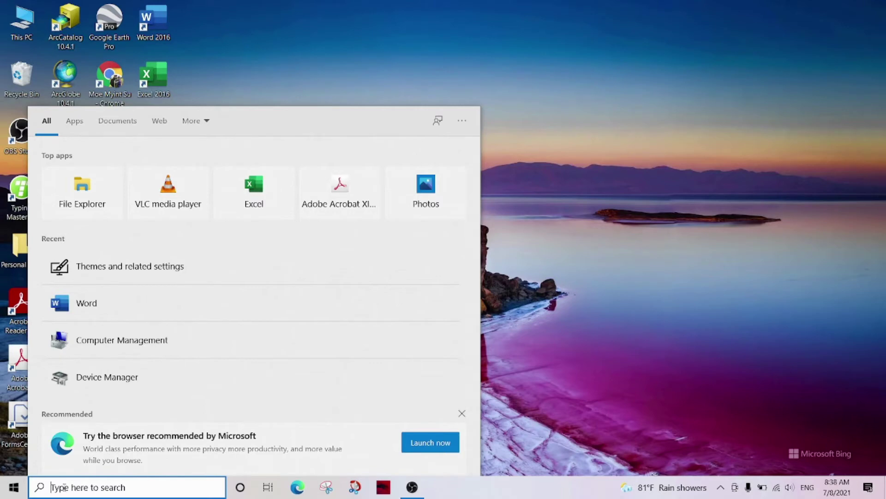
pyautogui.write('windows ')
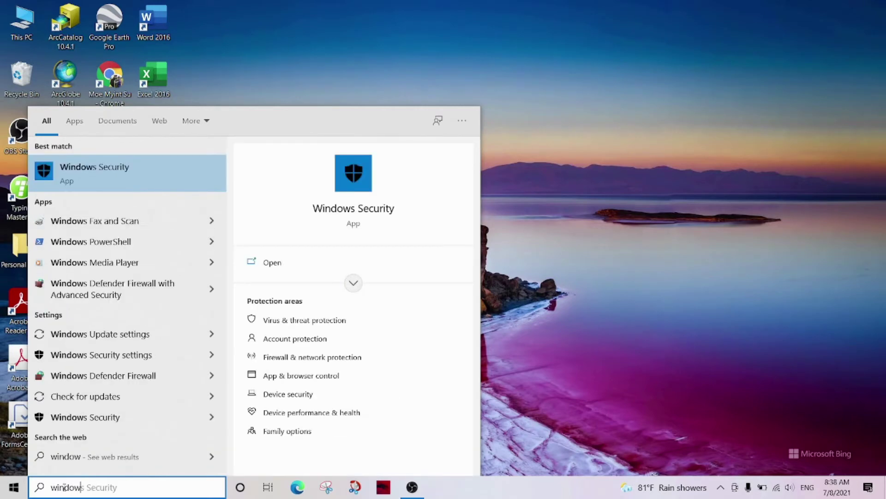
pyautogui.write('me')
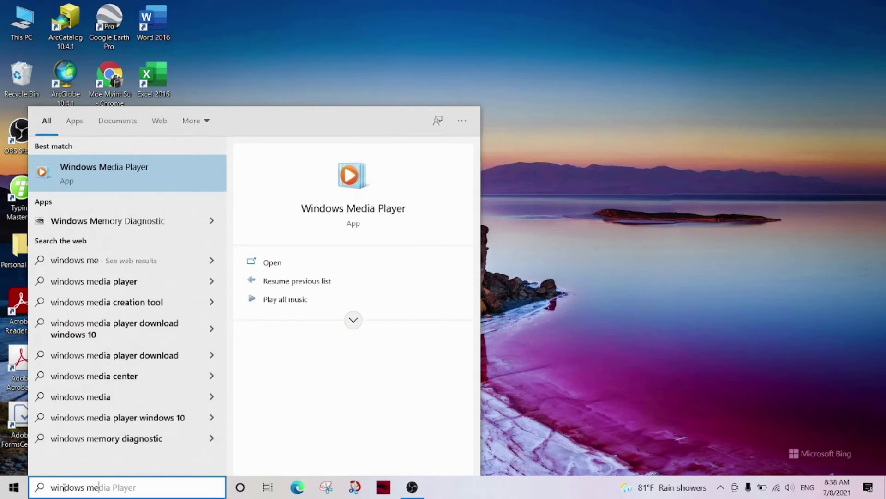
pyautogui.click(107, 180)
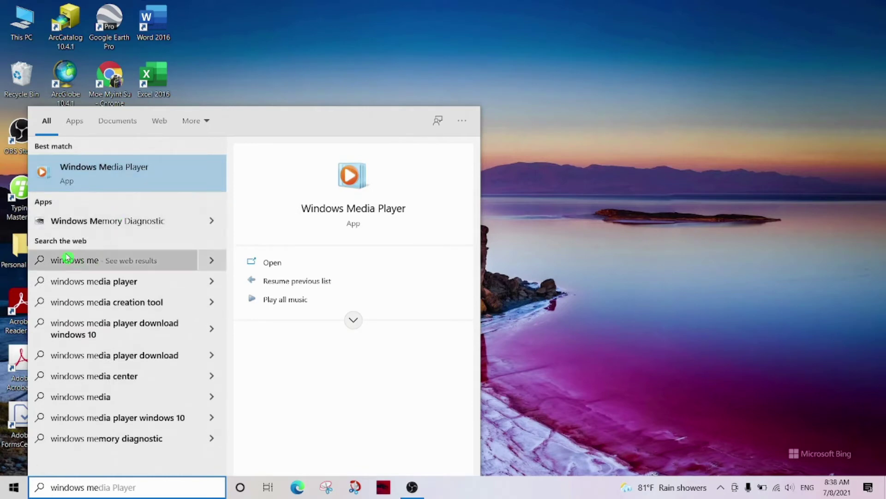
pyautogui.click(106, 180)
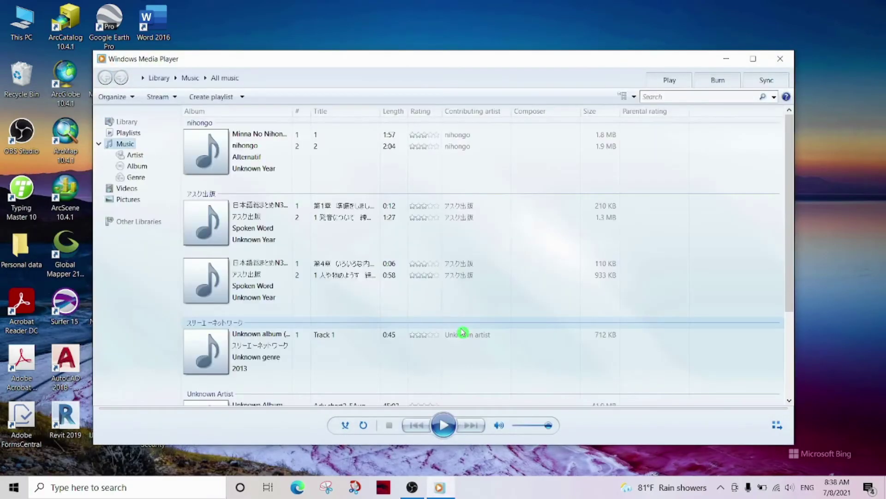
pyautogui.click(787, 63)
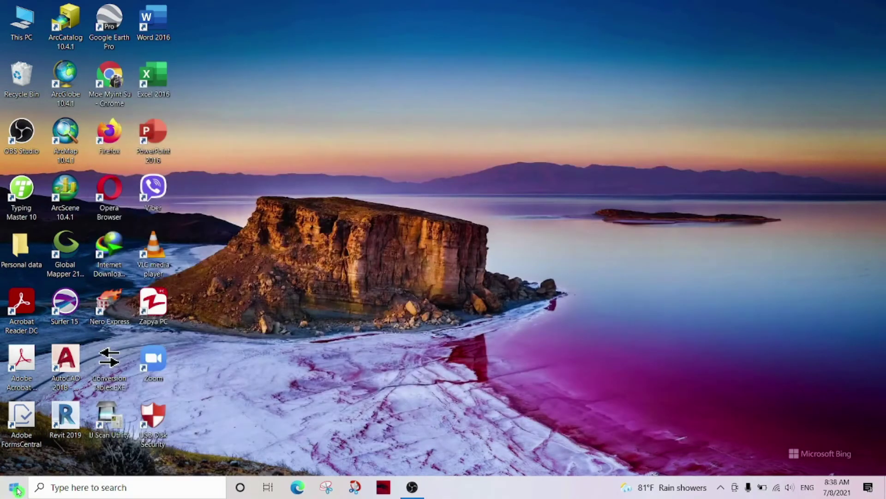
# Step: Look through the Start menu's app list down to the W to Z entries, and close the menu
pyautogui.click(13, 487)
pyautogui.scroll(-20, 68, 434)
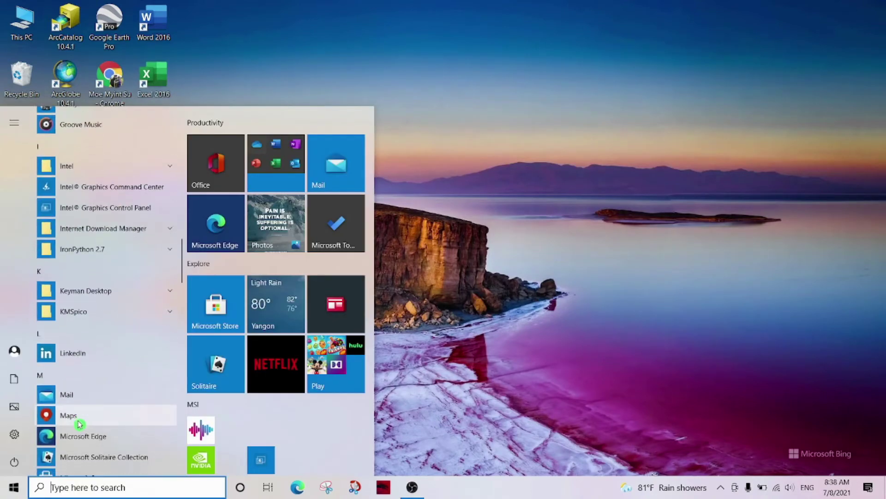
pyautogui.scroll(-15, 80, 423)
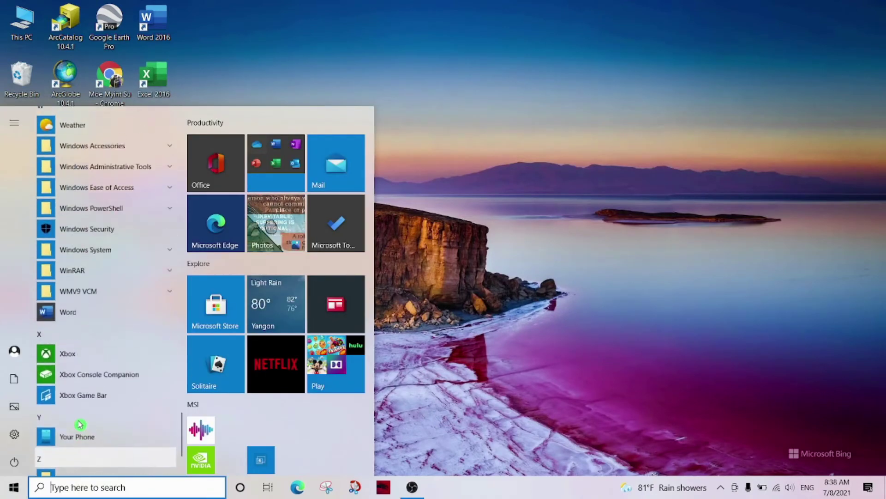
pyautogui.scroll(3, 80, 424)
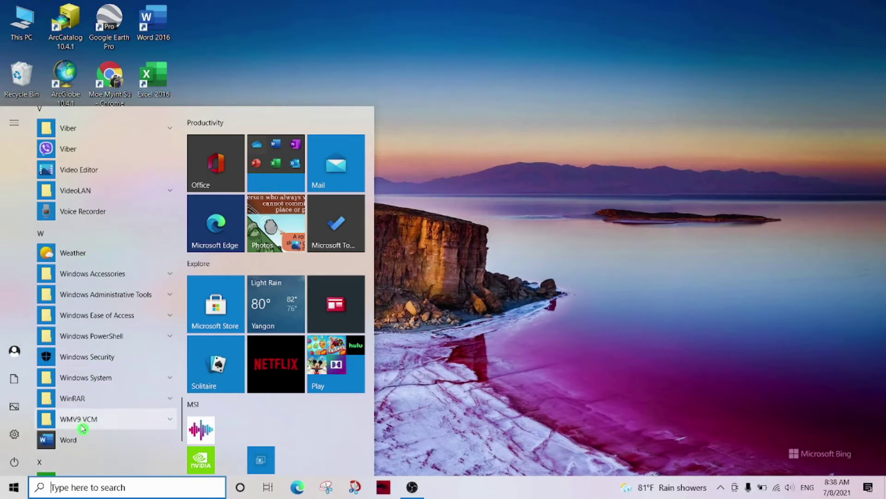
pyautogui.click(616, 341)
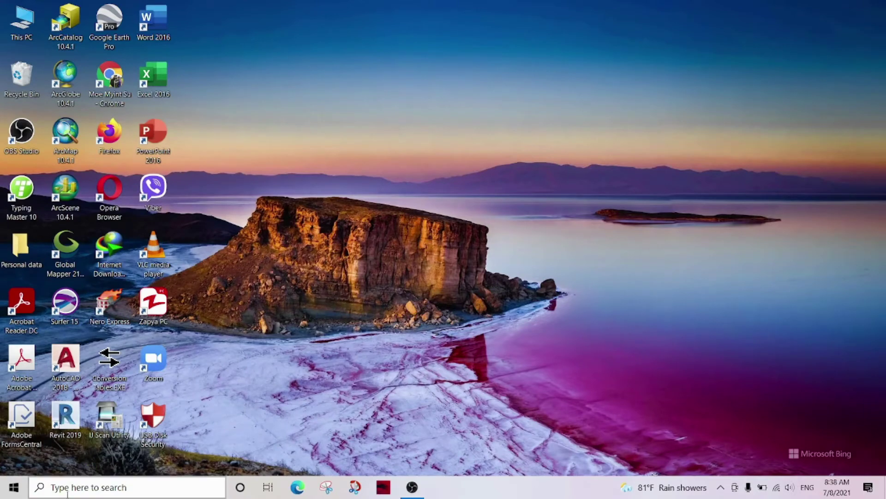
pyautogui.click(93, 487)
pyautogui.click(556, 307)
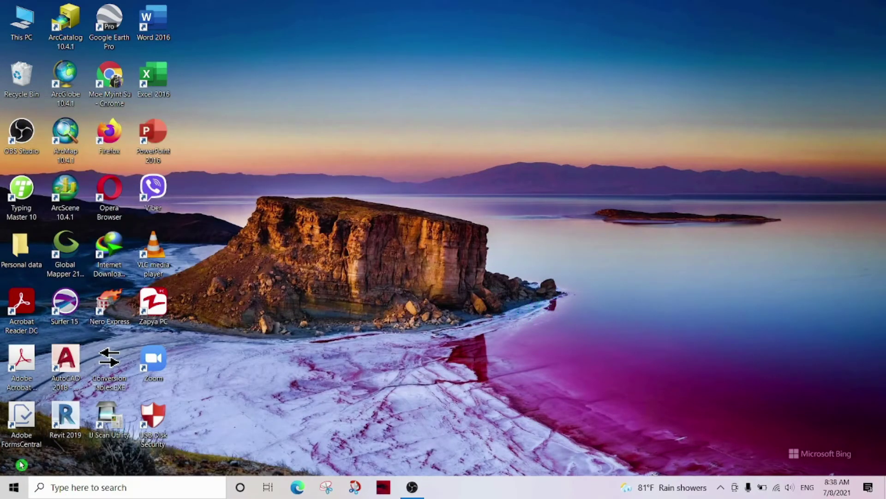
pyautogui.click(17, 487)
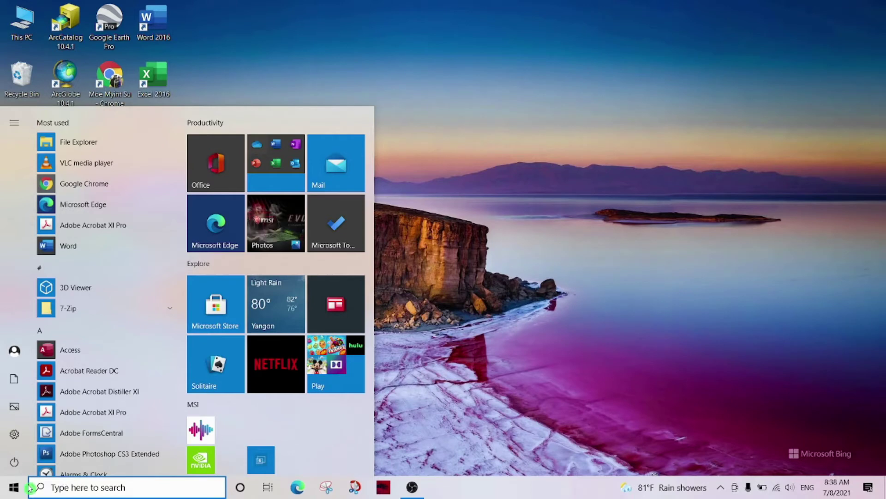
pyautogui.click(11, 488)
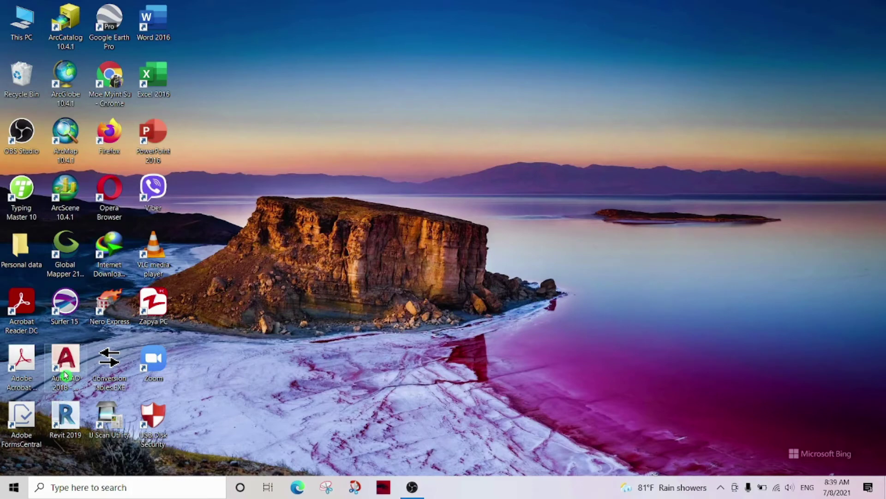
pyautogui.click(13, 487)
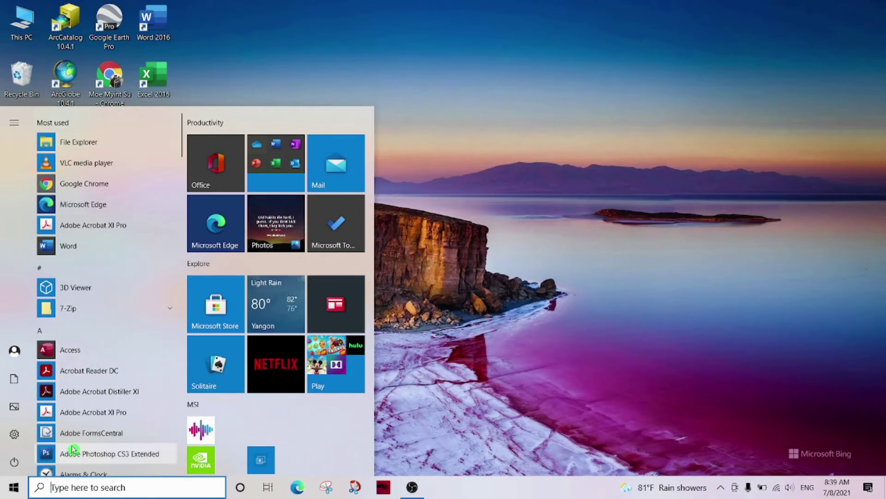
pyautogui.click(13, 487)
# Step: Pin Access from the Start menu's app list to the taskbar, and close the menu
pyautogui.click(14, 487)
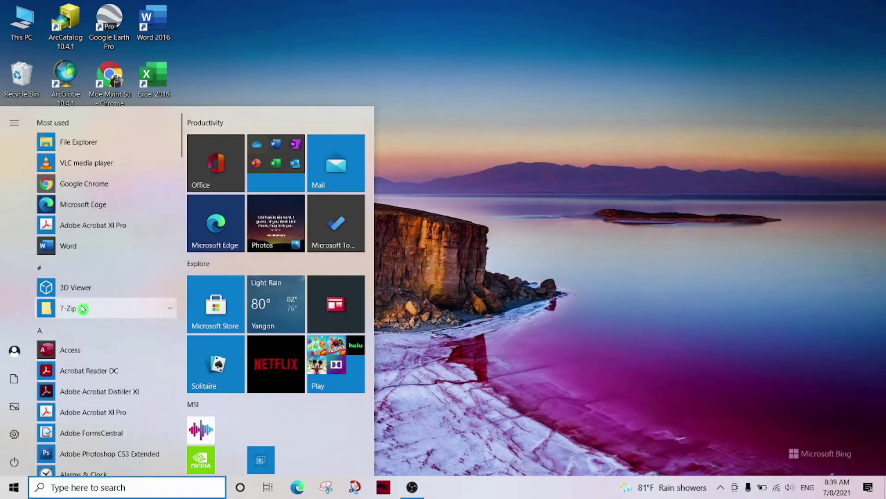
pyautogui.rightClick(90, 350)
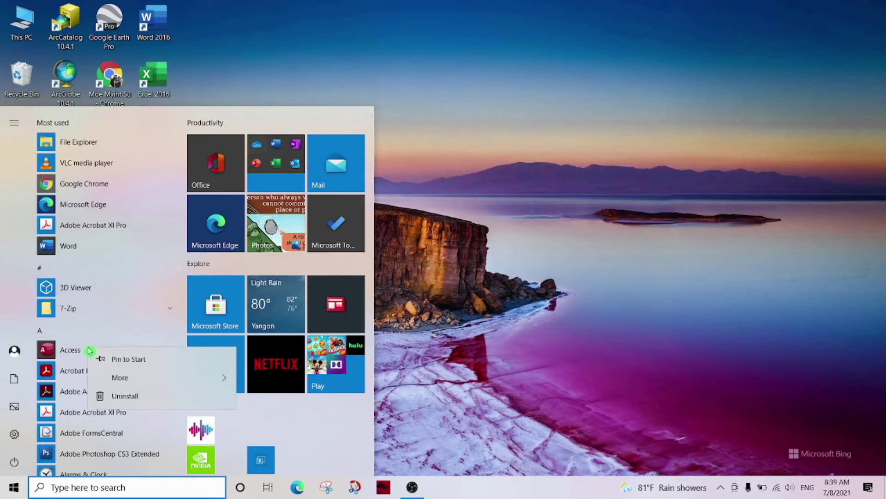
pyautogui.moveTo(124, 378)
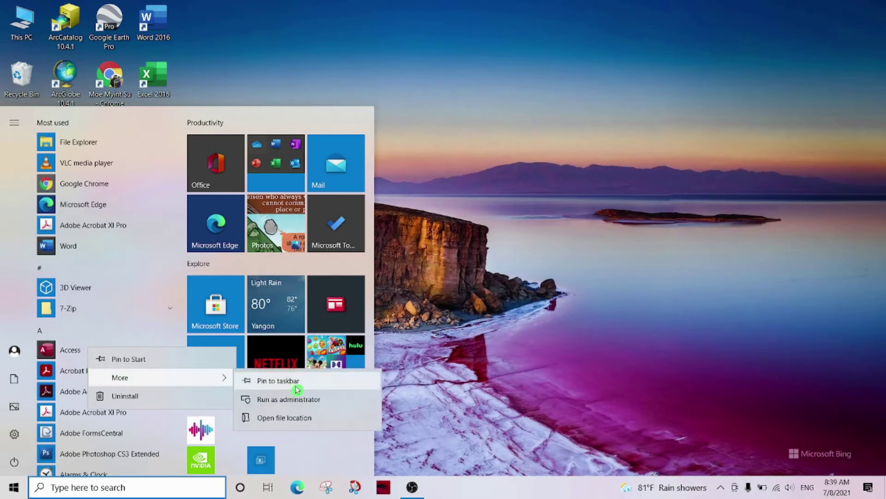
pyautogui.click(287, 386)
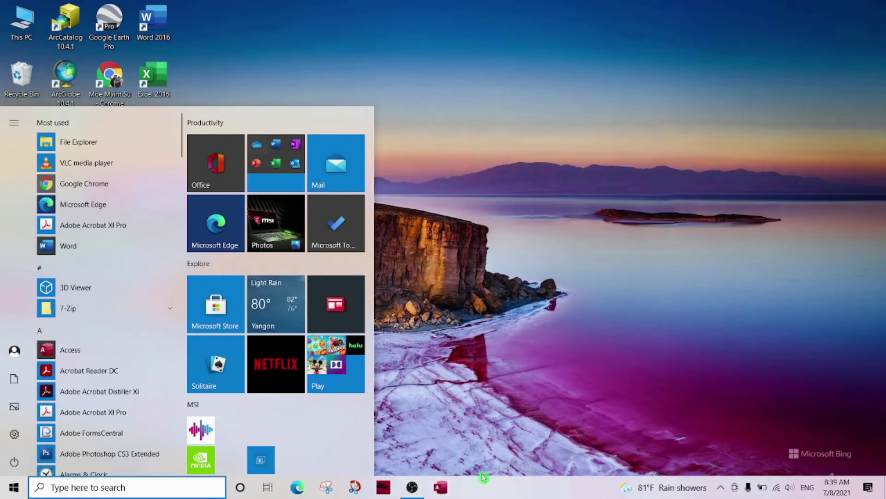
pyautogui.click(14, 487)
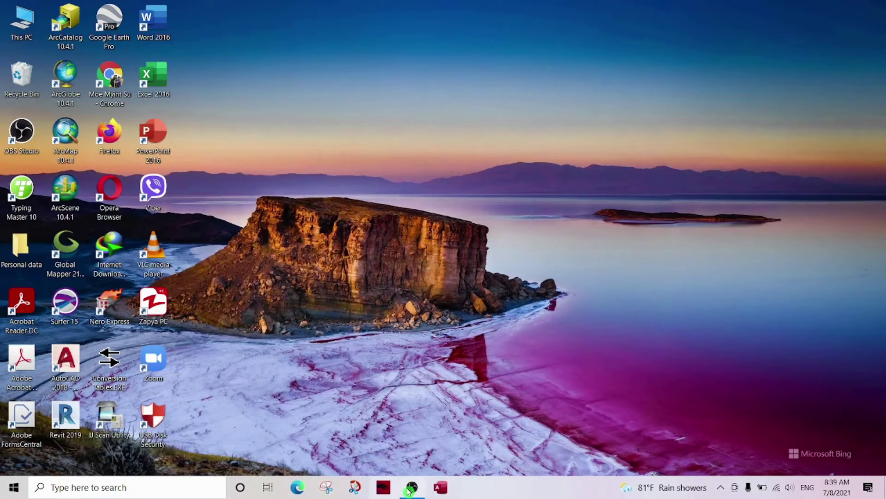
# Step: Unpin Access from the taskbar
pyautogui.moveTo(409, 492)
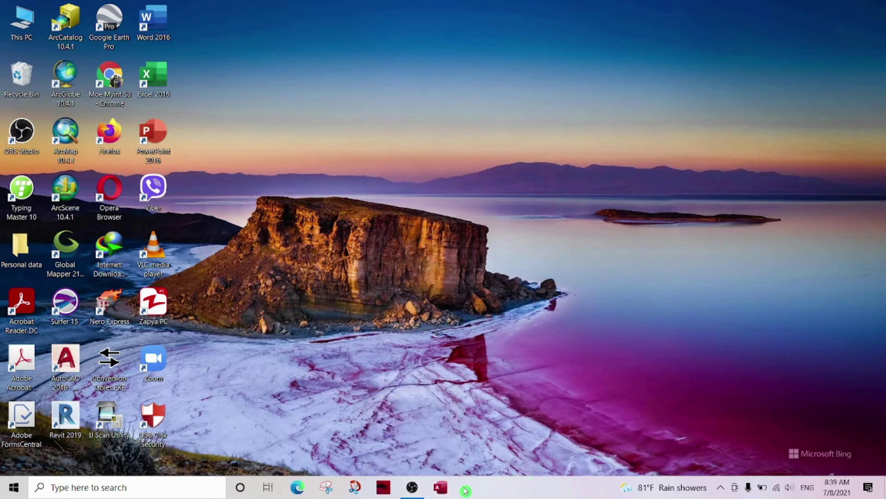
pyautogui.rightClick(439, 491)
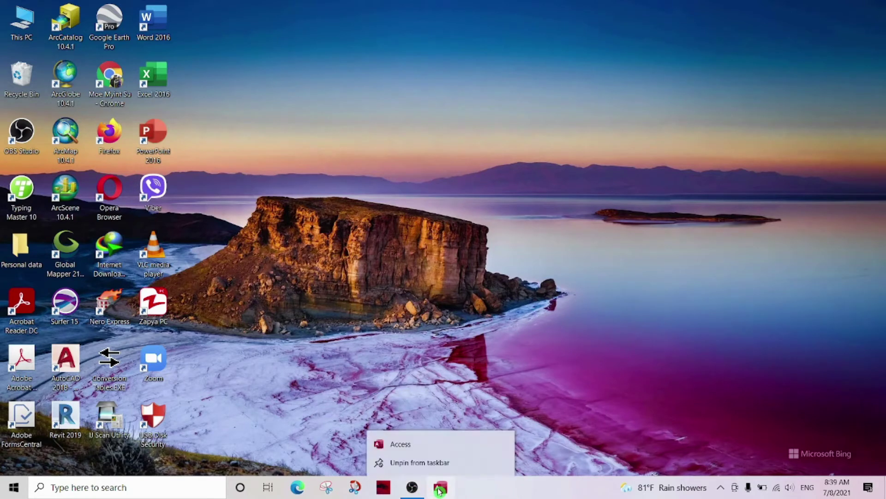
pyautogui.click(451, 468)
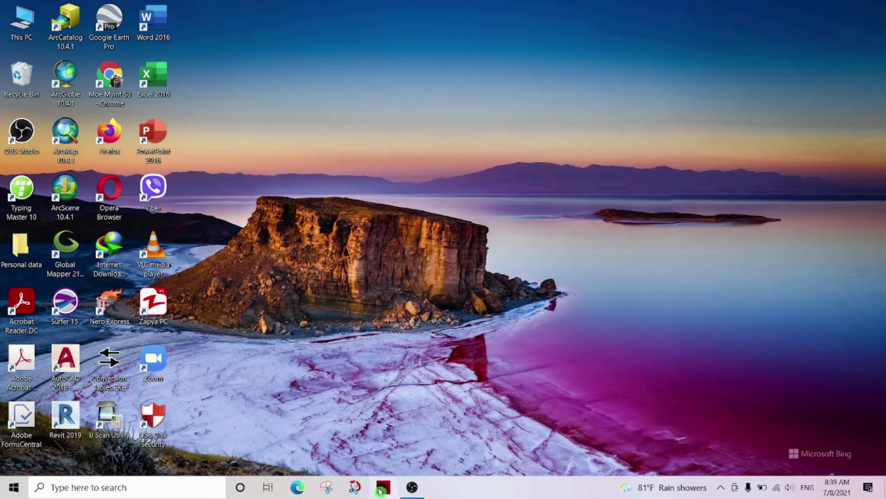
# Step: Unpin Dragon Center, the two scissors-icon apps and Microsoft Edge from the taskbar
pyautogui.rightClick(380, 491)
pyautogui.click(362, 460)
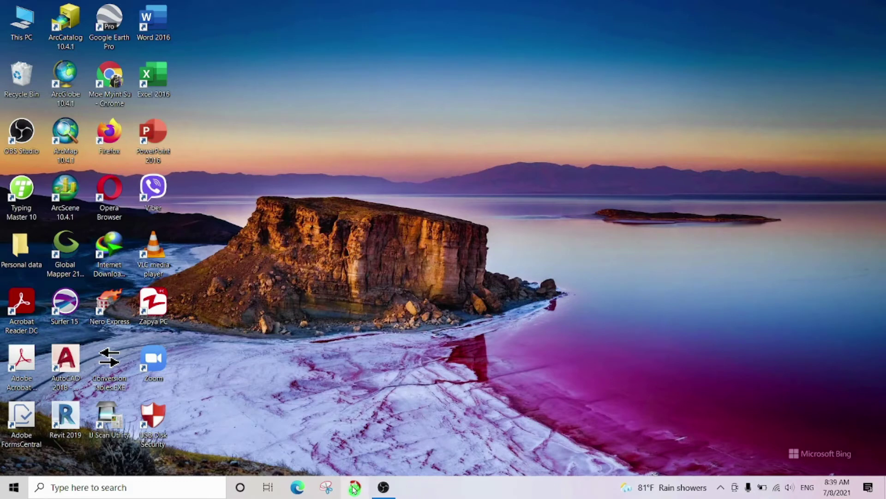
pyautogui.rightClick(354, 488)
pyautogui.click(358, 462)
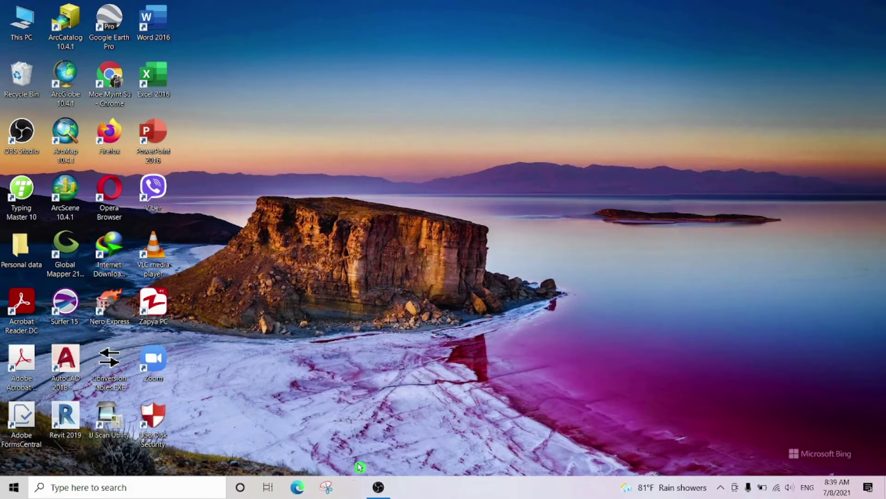
pyautogui.rightClick(331, 487)
pyautogui.click(331, 463)
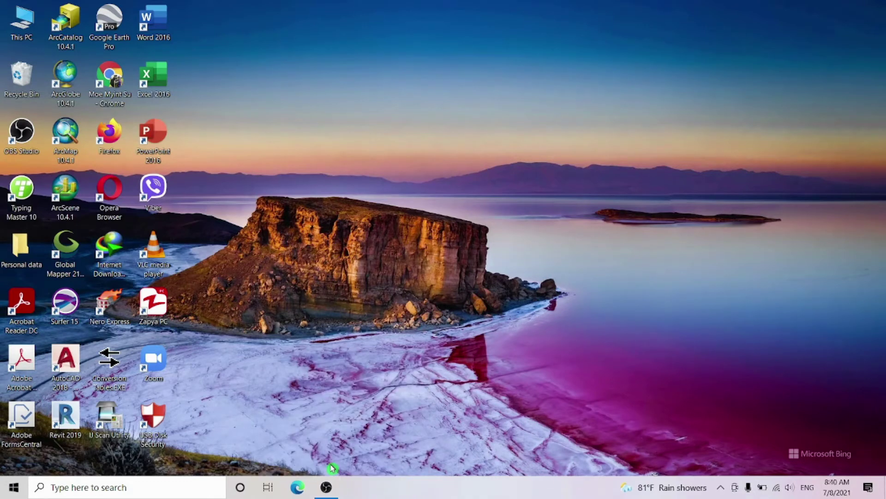
pyautogui.rightClick(295, 486)
pyautogui.click(297, 460)
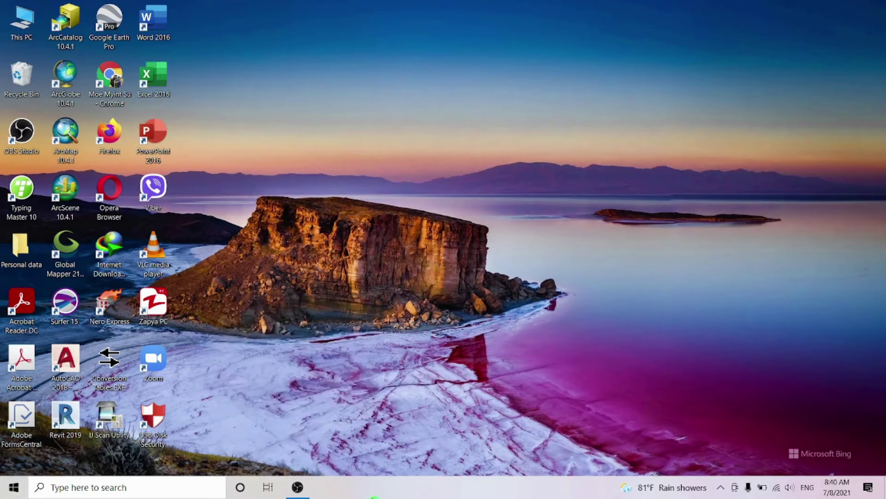
# Step: Preview the running OBS window from the taskbar
pyautogui.moveTo(297, 485)
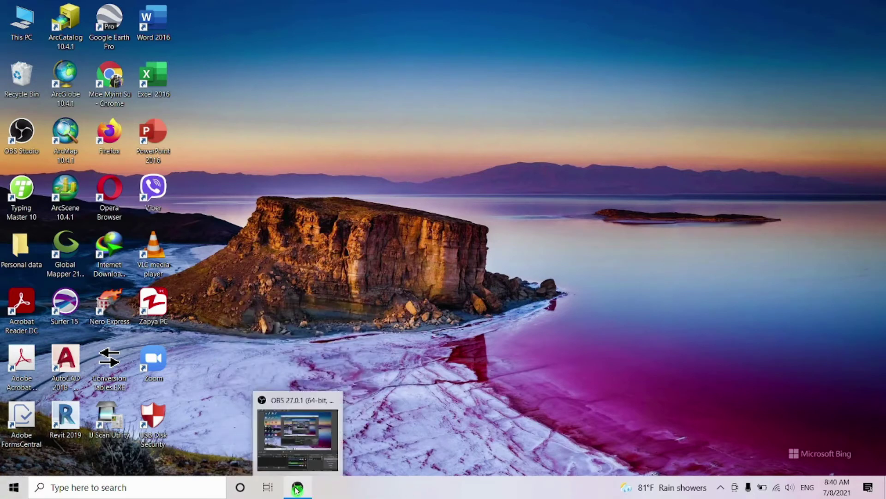
pyautogui.moveTo(308, 434)
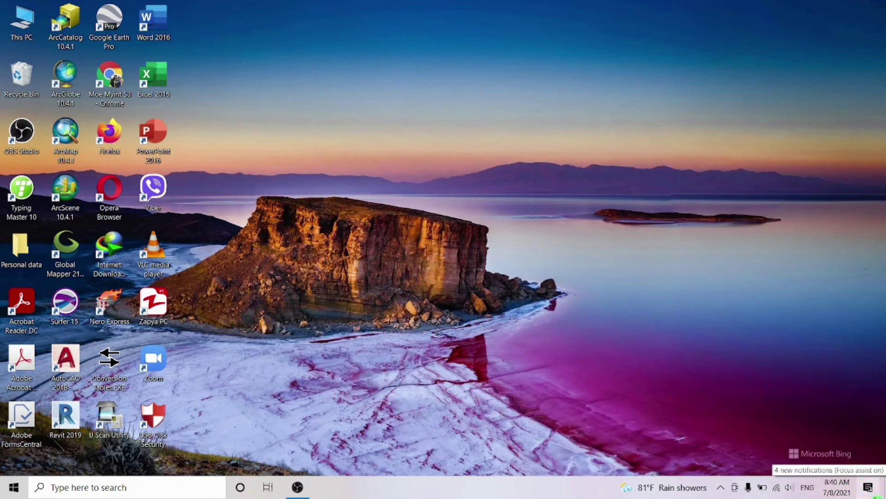
# Step: Open the Windows Security notification about found threats, start the recommended actions, and minimize the window
pyautogui.click(869, 493)
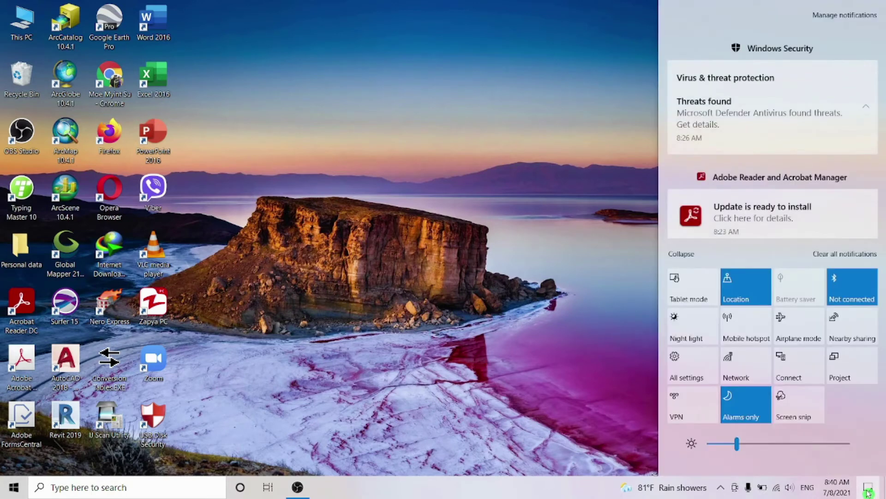
pyautogui.click(728, 123)
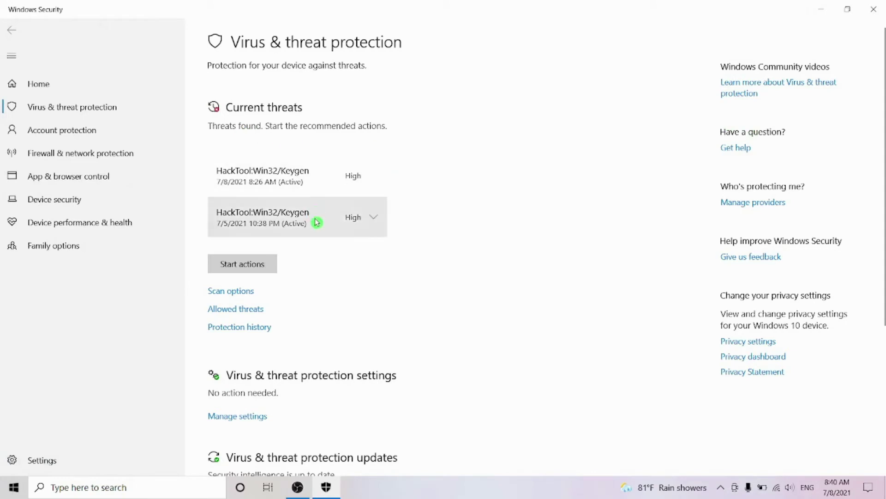
pyautogui.click(247, 269)
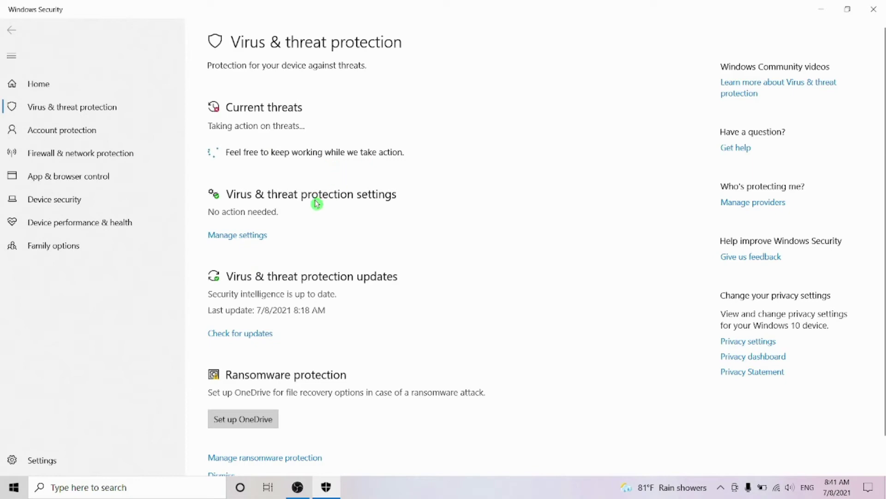
pyautogui.click(821, 9)
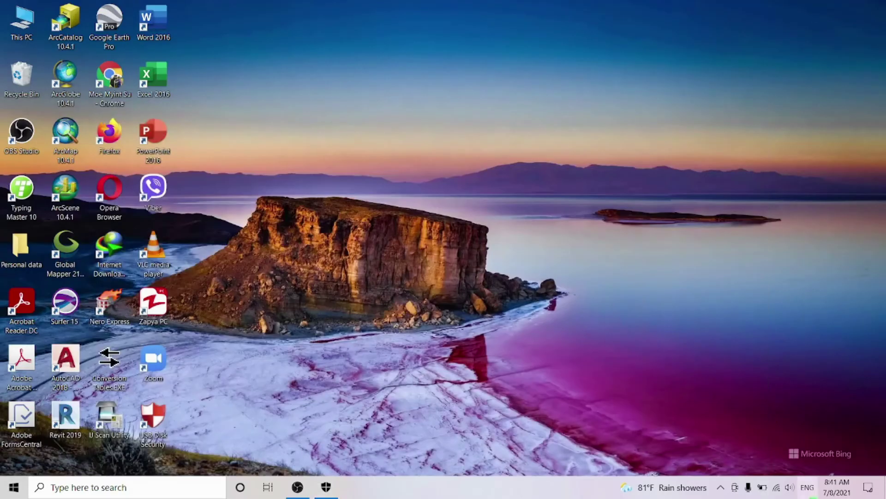
# Step: Review the remaining notifications in the action center and close it
pyautogui.click(868, 488)
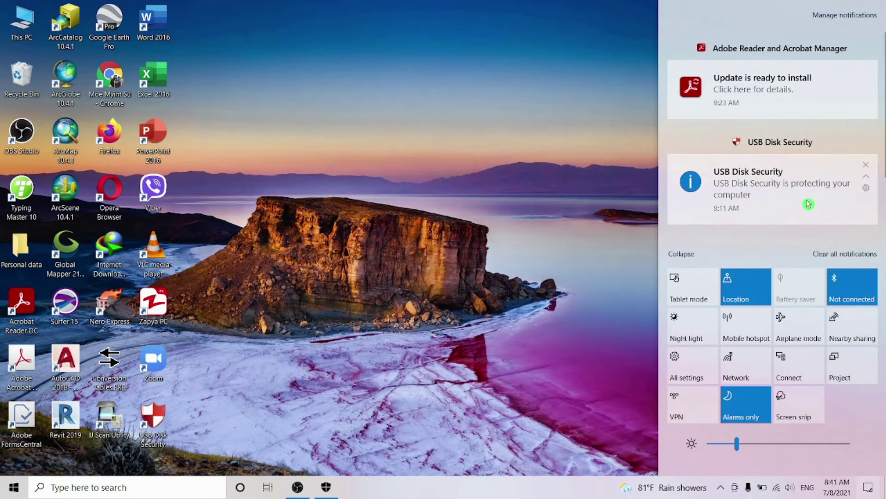
pyautogui.click(865, 487)
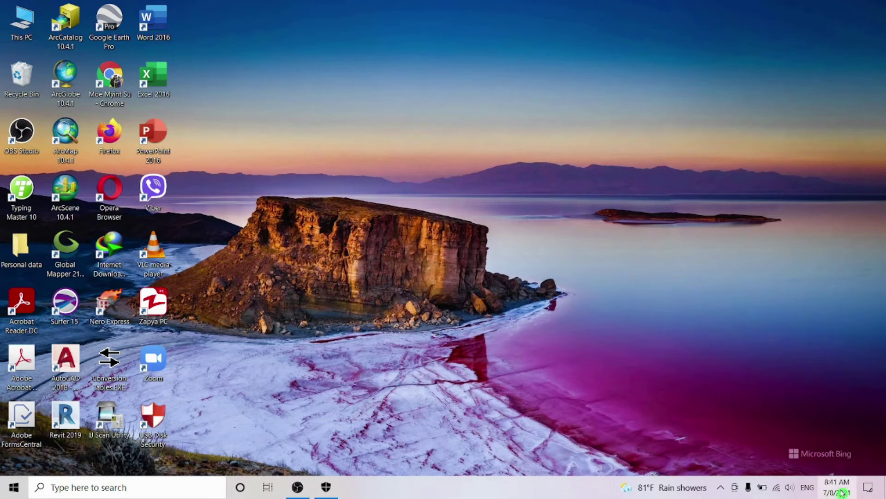
# Step: Open the taskbar calendar, select Monday, July 12 with its event entry field, and close the calendar without adding anything
pyautogui.click(842, 491)
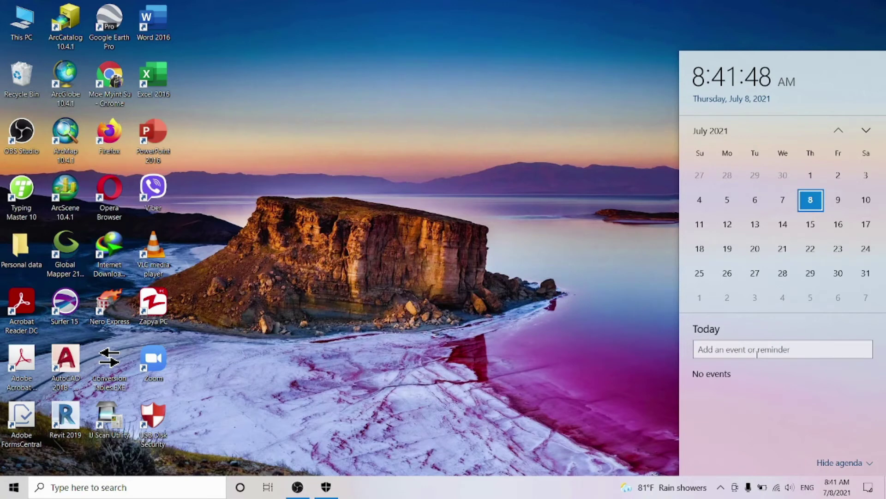
pyautogui.click(728, 226)
pyautogui.click(715, 349)
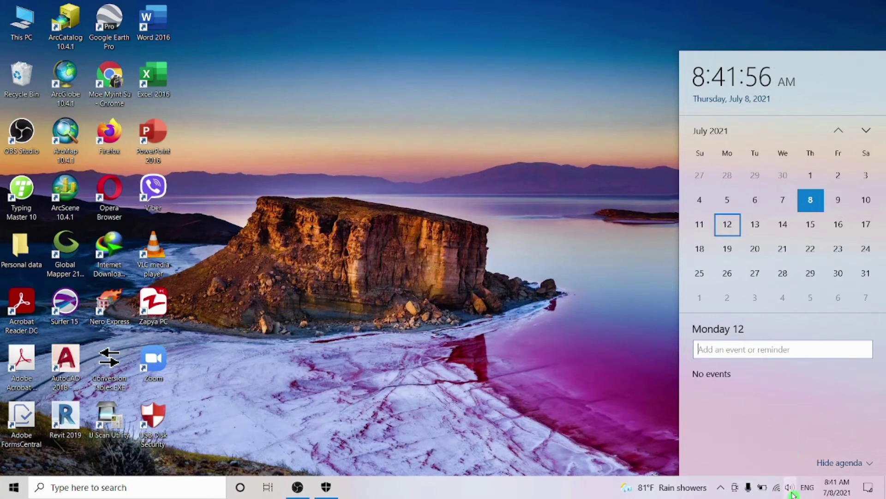
pyautogui.click(844, 490)
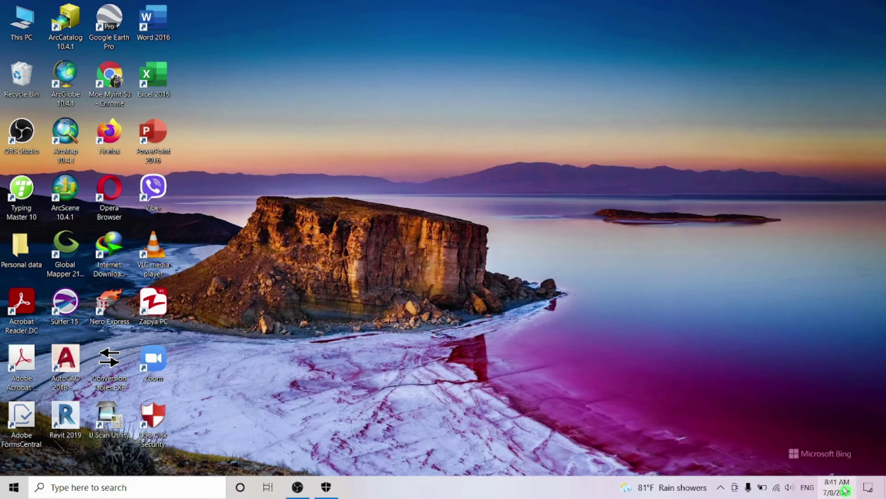
# Step: View the available keyboard input languages from the taskbar and close the list
pyautogui.click(806, 489)
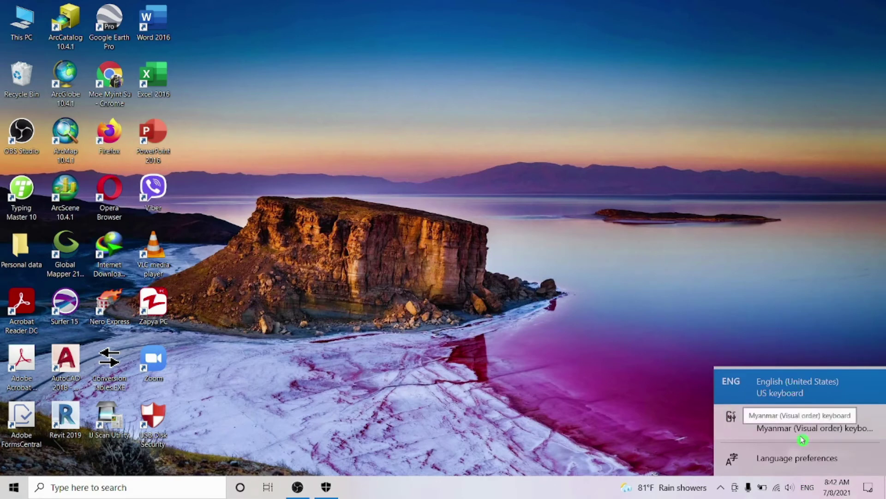
pyautogui.click(807, 489)
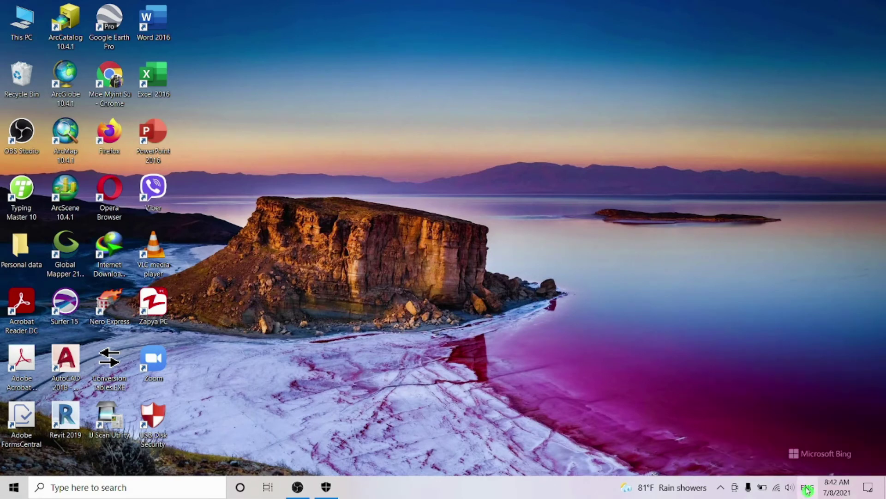
pyautogui.click(808, 488)
pyautogui.click(808, 489)
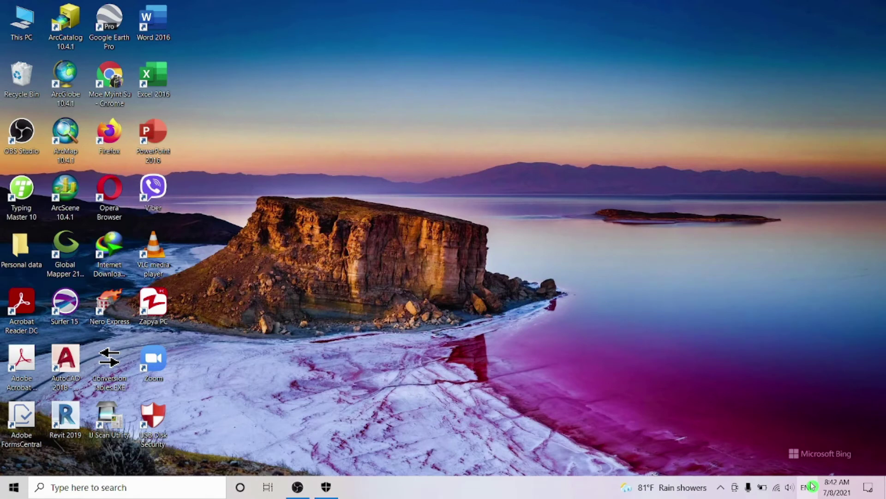
# Step: View the volume control and the available network connections from the taskbar, closing each one
pyautogui.click(789, 492)
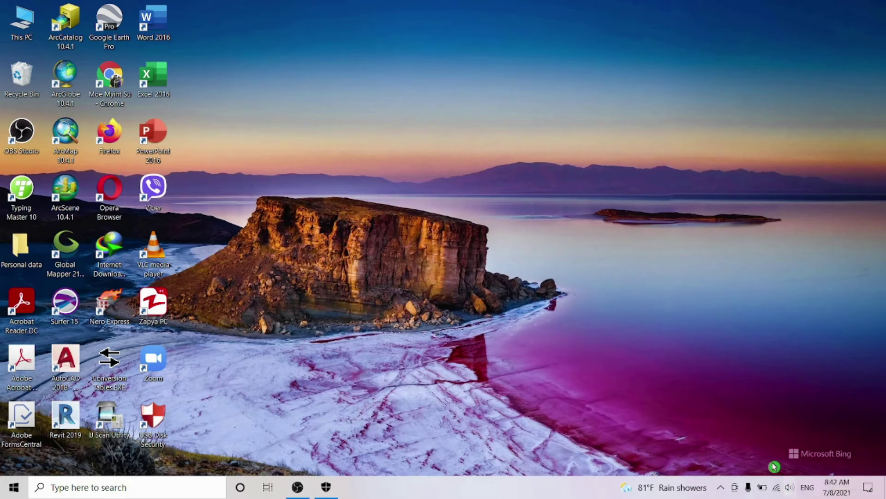
pyautogui.click(787, 492)
pyautogui.click(778, 490)
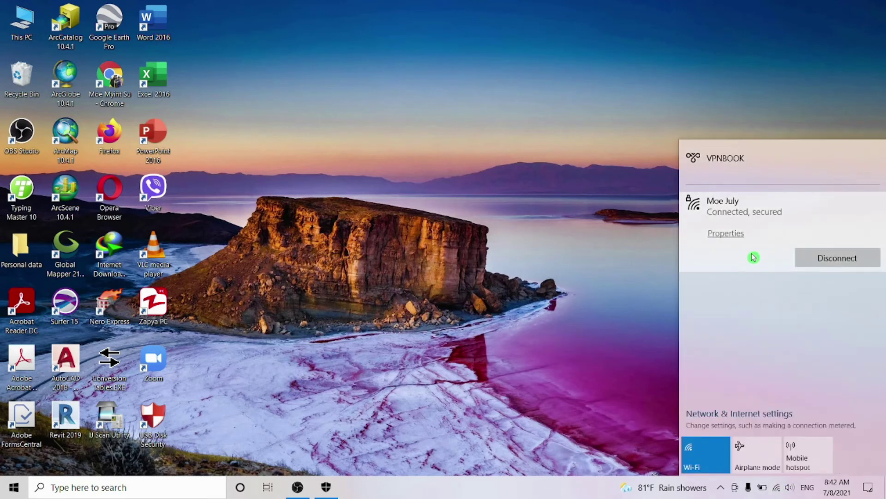
pyautogui.click(778, 490)
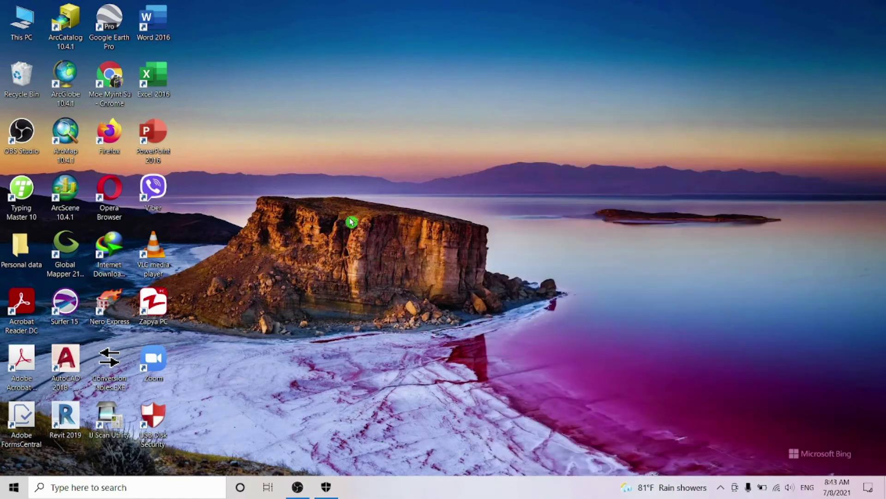
# Step: Refresh the desktop several times
pyautogui.rightClick(351, 222)
pyautogui.rightClick(434, 256)
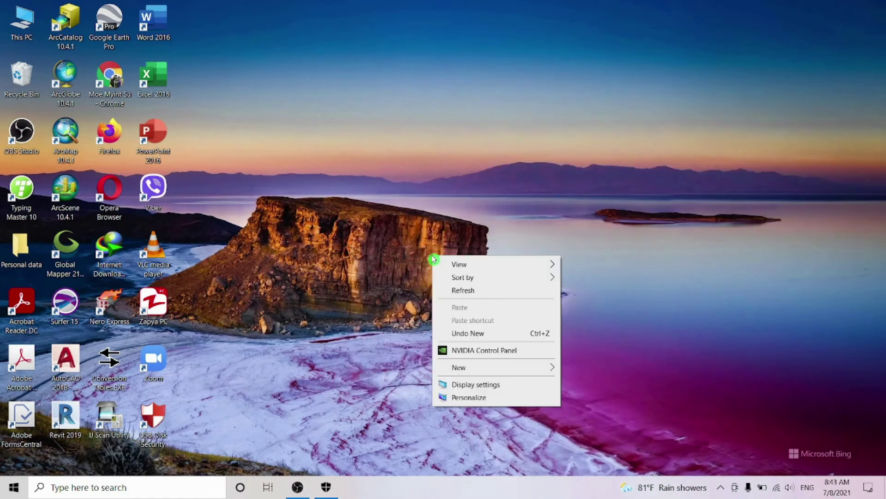
pyautogui.rightClick(490, 288)
pyautogui.click(546, 323)
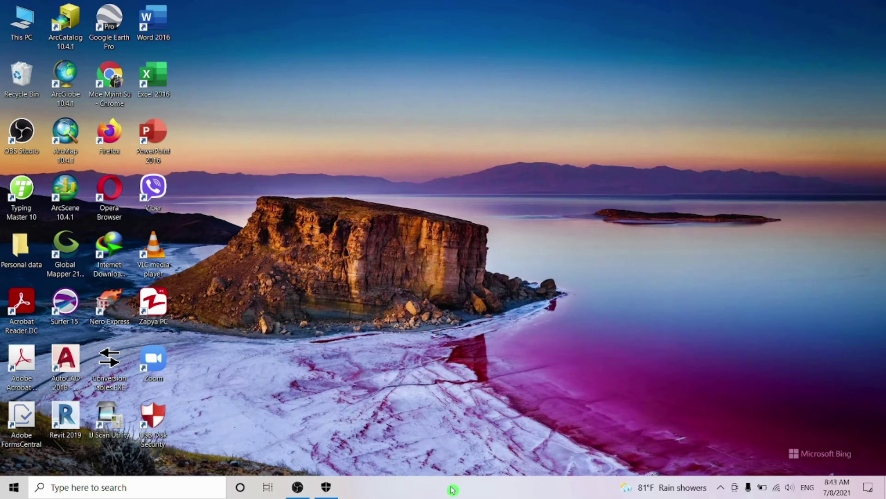
# Step: Unlock the taskbar
pyautogui.rightClick(423, 485)
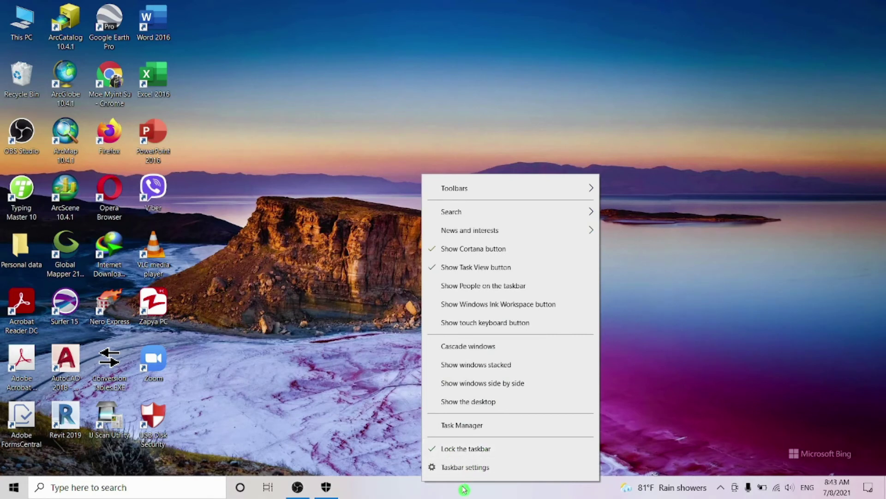
pyautogui.click(482, 450)
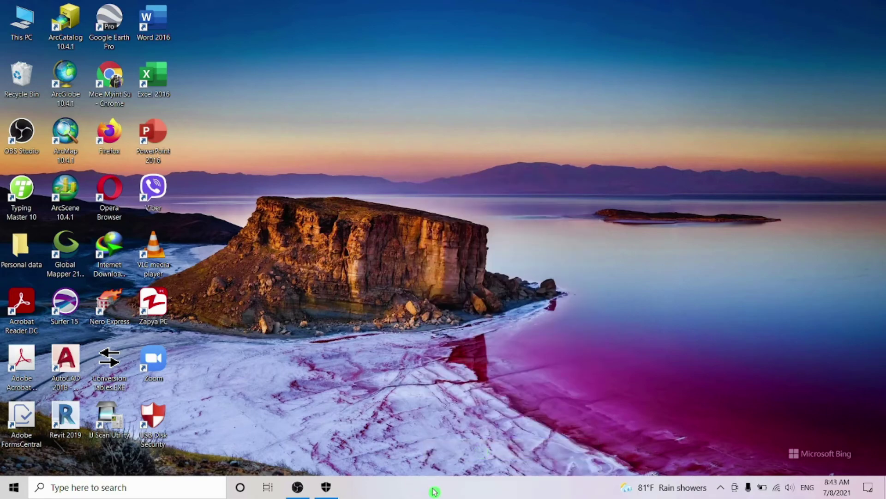
# Step: Open the taskbar settings in a restored-down window and turn on automatic hiding of the taskbar in desktop mode
pyautogui.rightClick(434, 490)
pyautogui.click(478, 477)
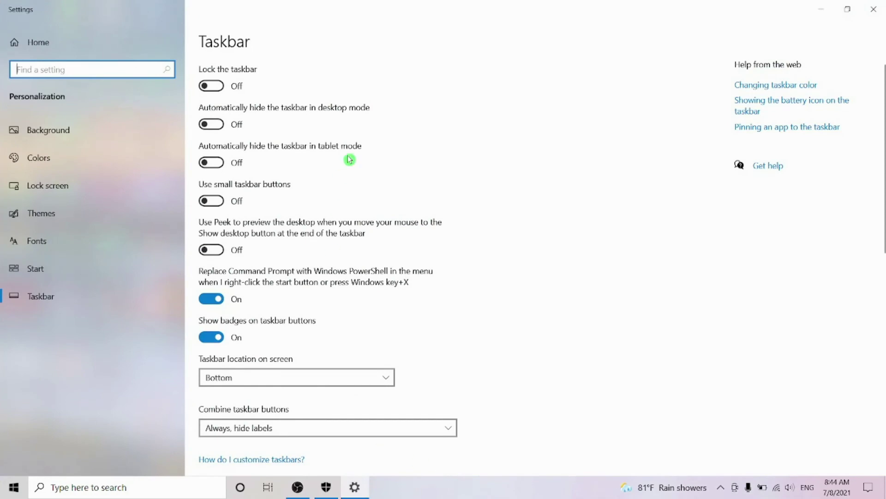
pyautogui.click(852, 10)
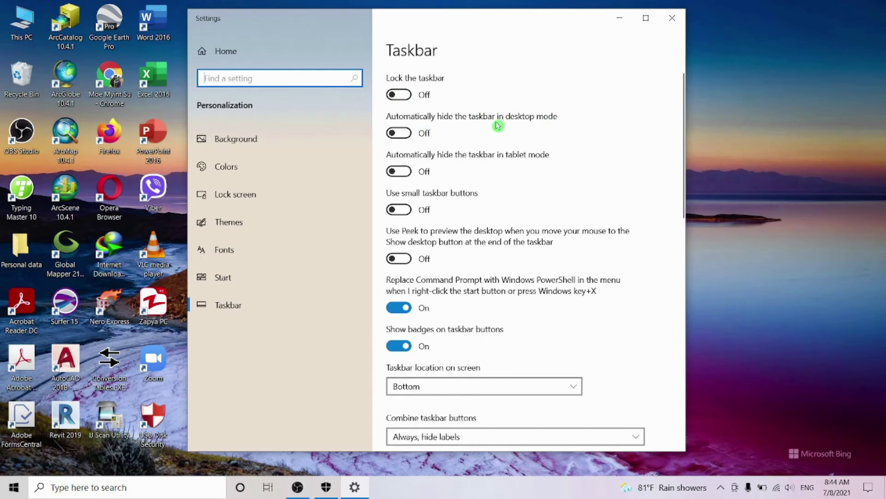
pyautogui.click(411, 135)
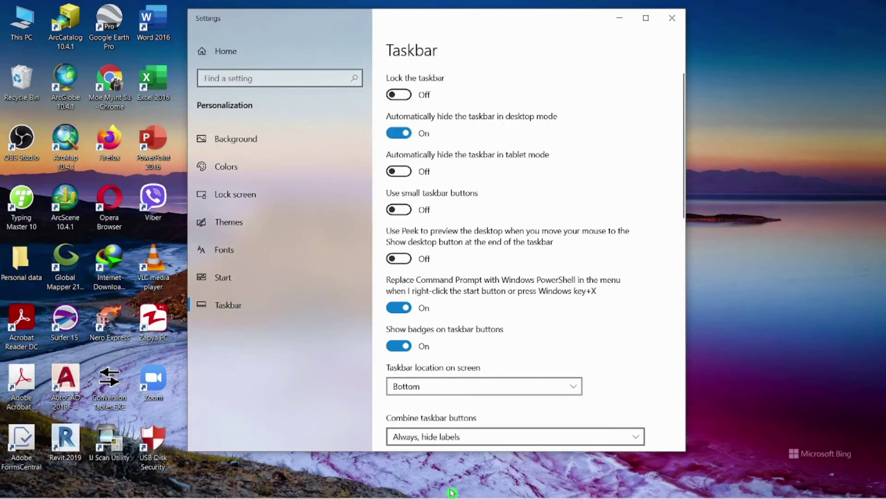
pyautogui.moveTo(512, 491)
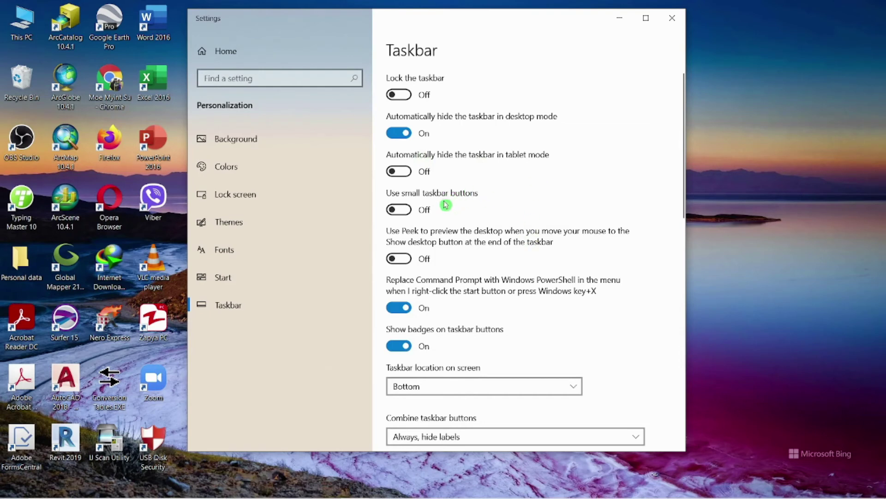
# Step: Turn on small taskbar buttons, reveal the taskbar to check their size, and turn the option off again
pyautogui.click(407, 210)
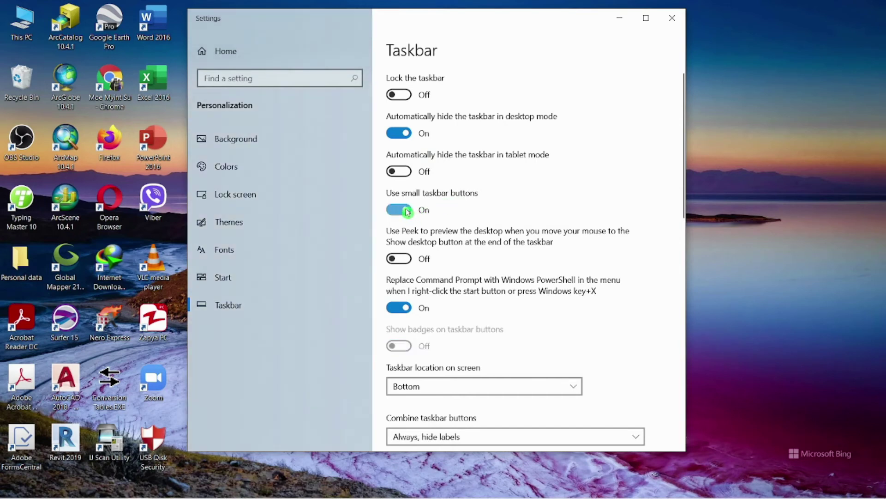
pyautogui.moveTo(358, 489)
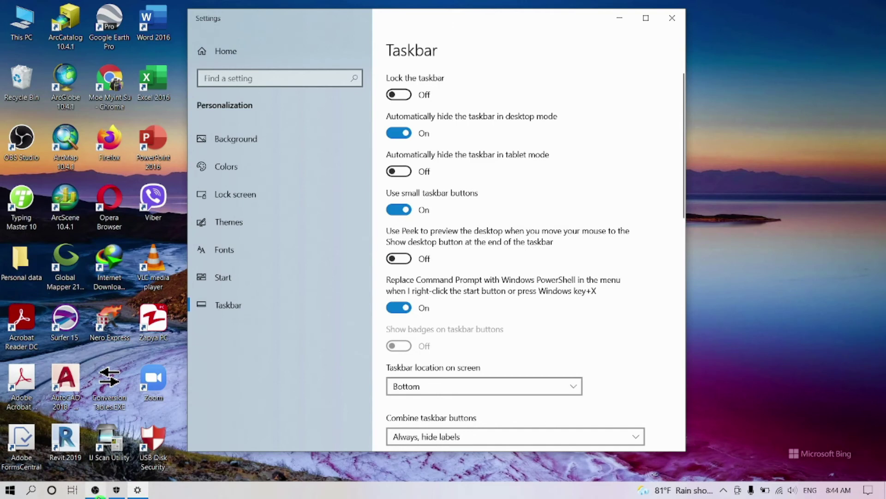
pyautogui.click(393, 210)
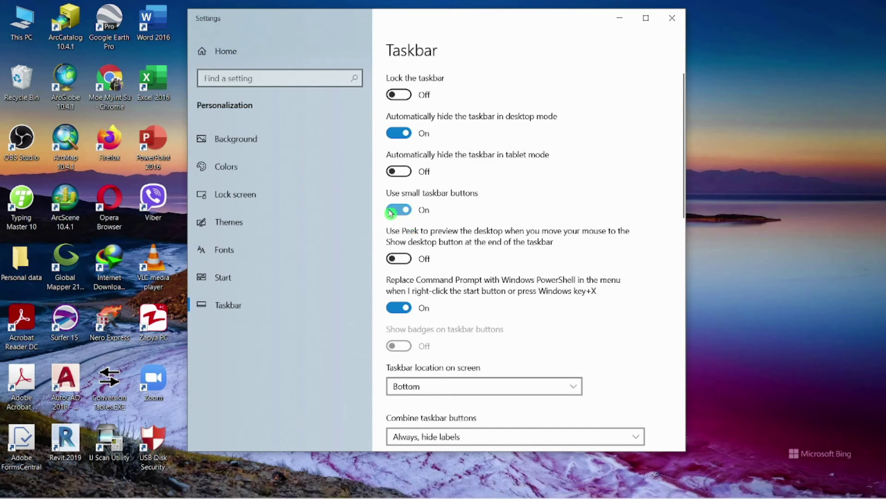
pyautogui.moveTo(471, 497)
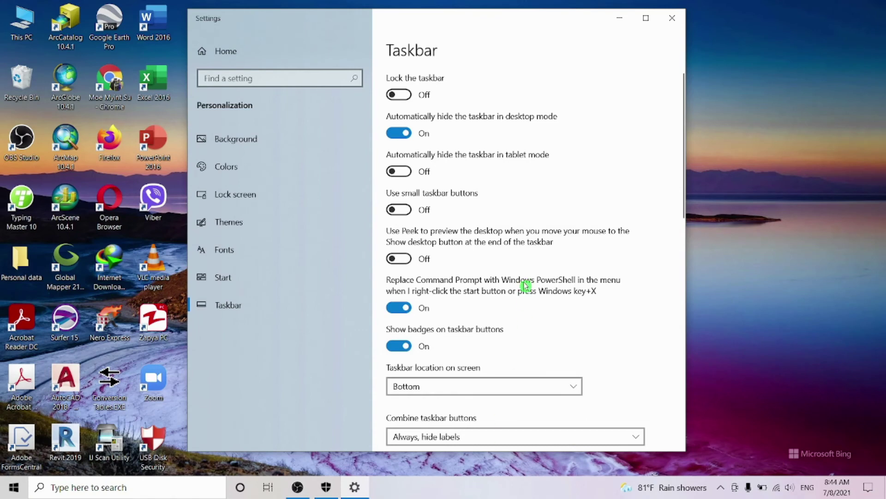
# Step: Try the taskbar location on screen at Top and at Left
pyautogui.scroll(-3, 648, 329)
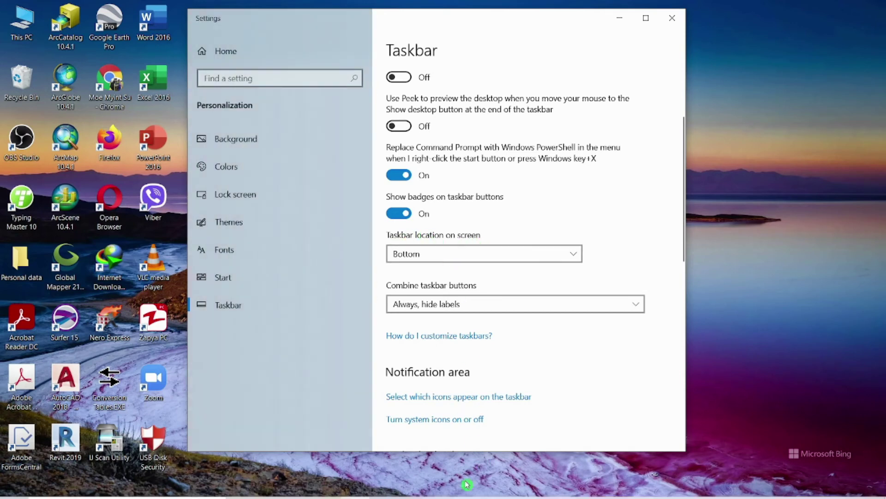
pyautogui.moveTo(468, 478)
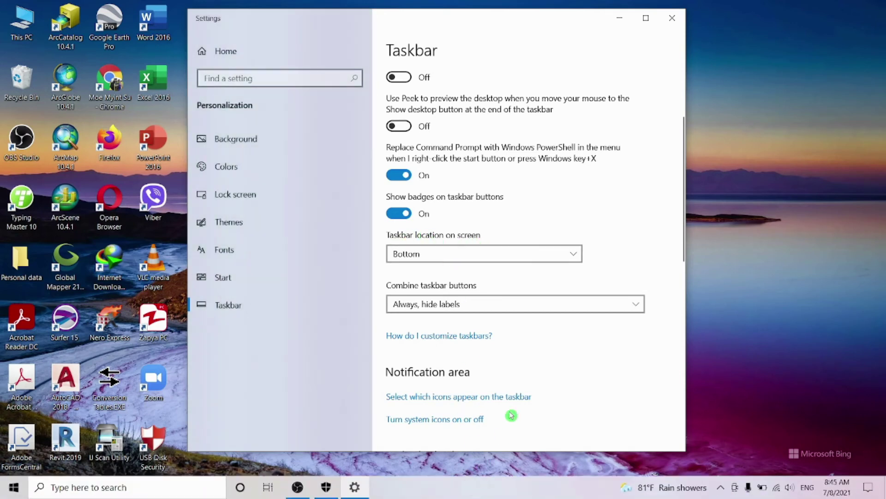
pyautogui.click(445, 254)
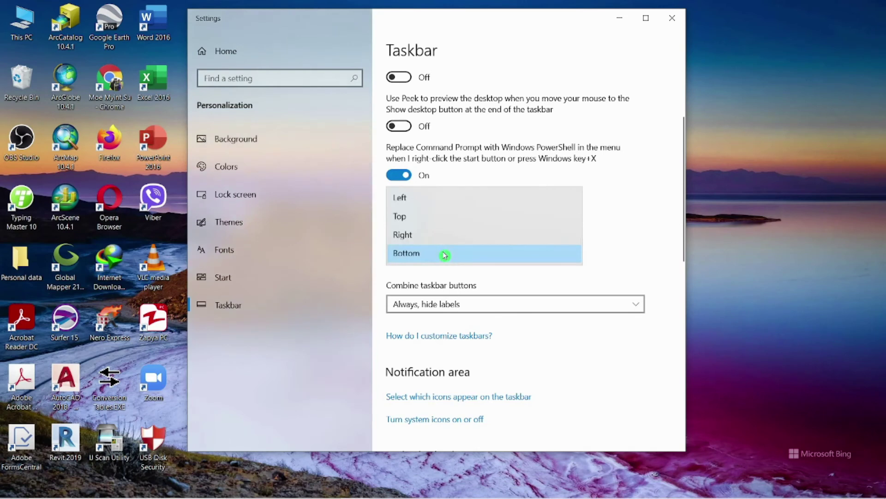
pyautogui.click(414, 217)
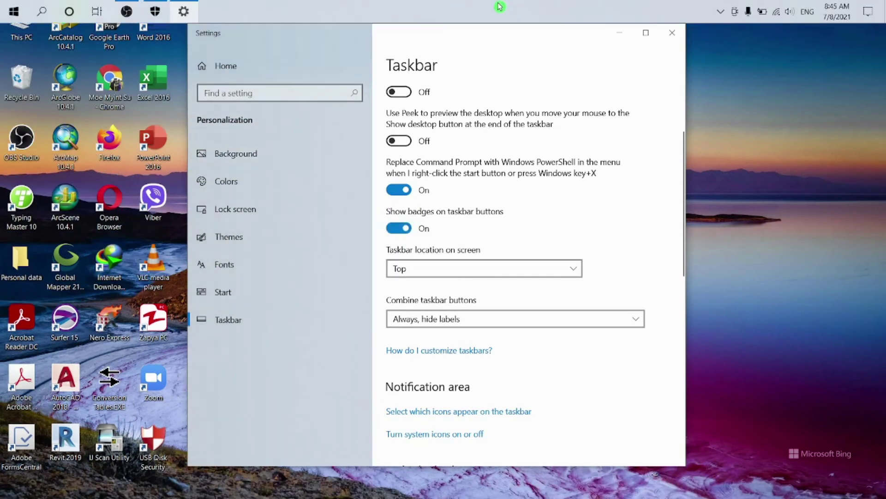
pyautogui.click(490, 268)
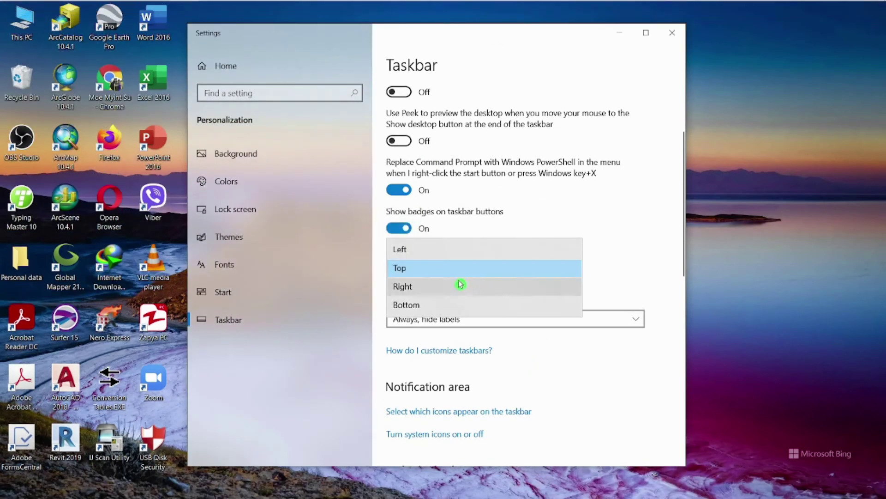
pyautogui.click(408, 254)
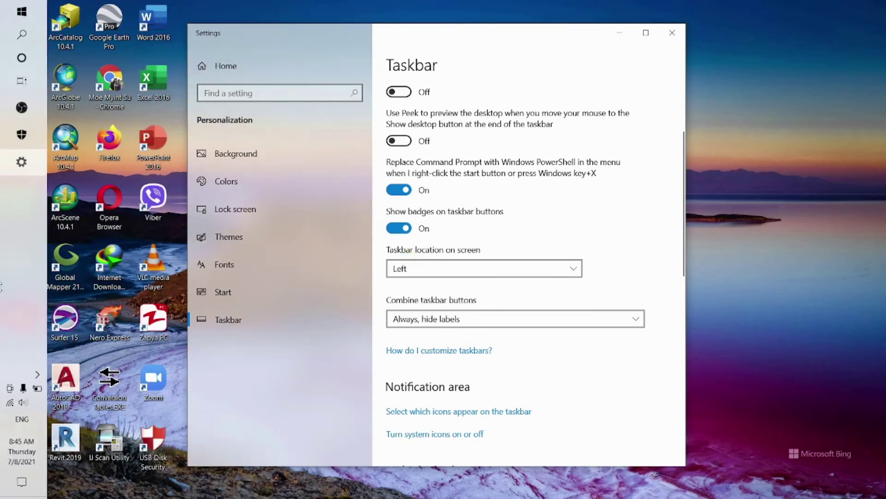
# Step: Set the taskbar location on screen to Right
pyautogui.click(468, 272)
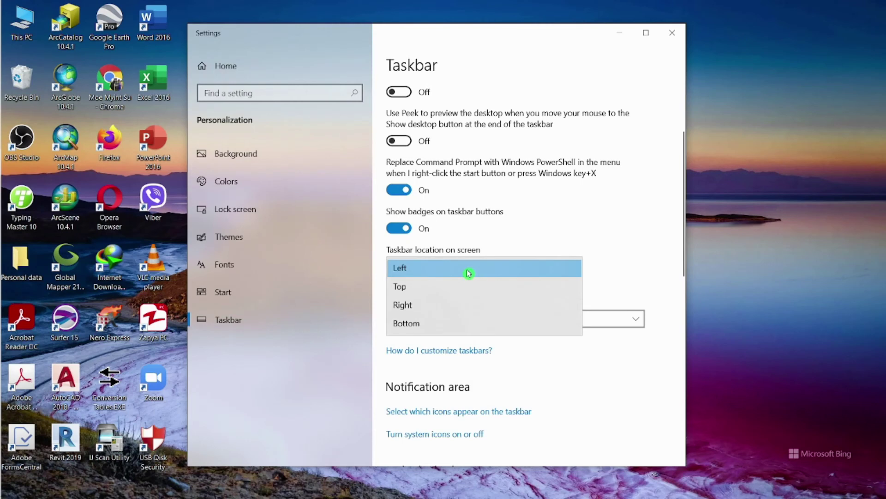
pyautogui.click(443, 304)
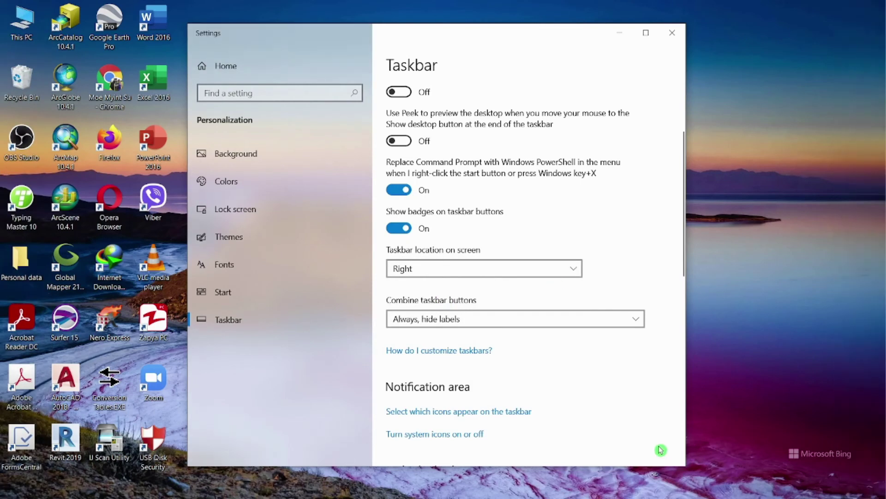
# Step: Set the taskbar location on screen to Bottom and view the options for combining taskbar buttons
pyautogui.click(461, 272)
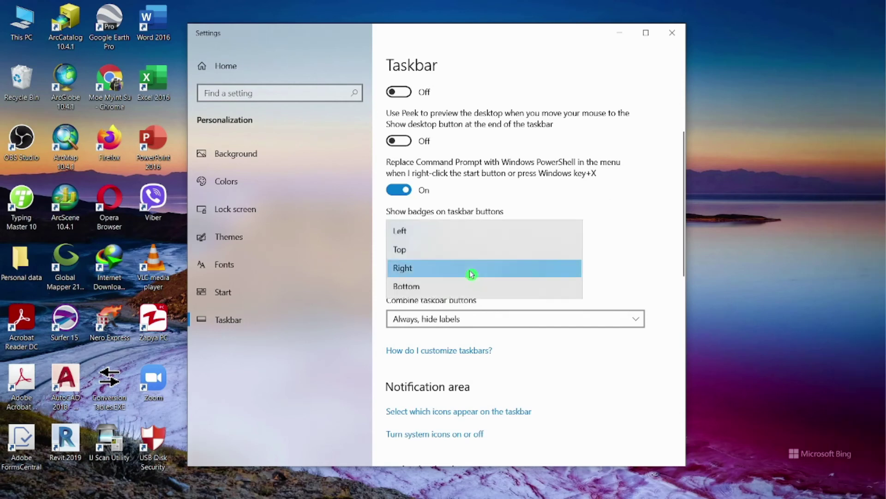
pyautogui.click(457, 286)
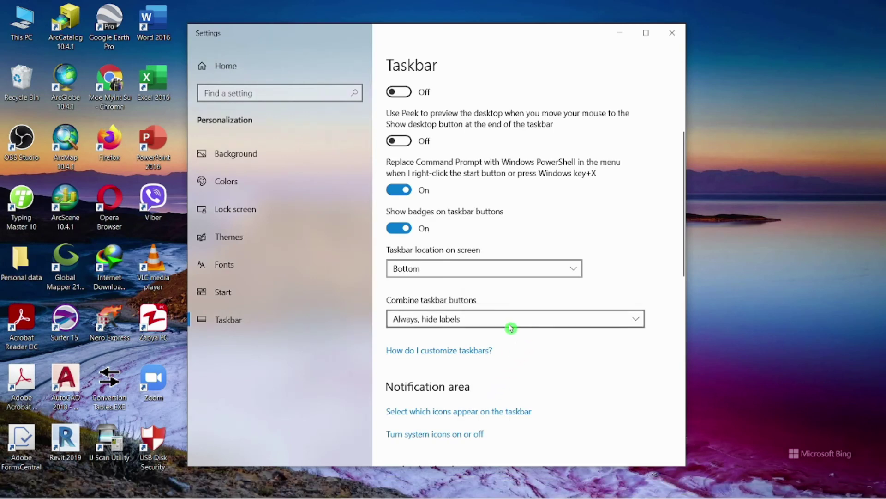
pyautogui.click(464, 323)
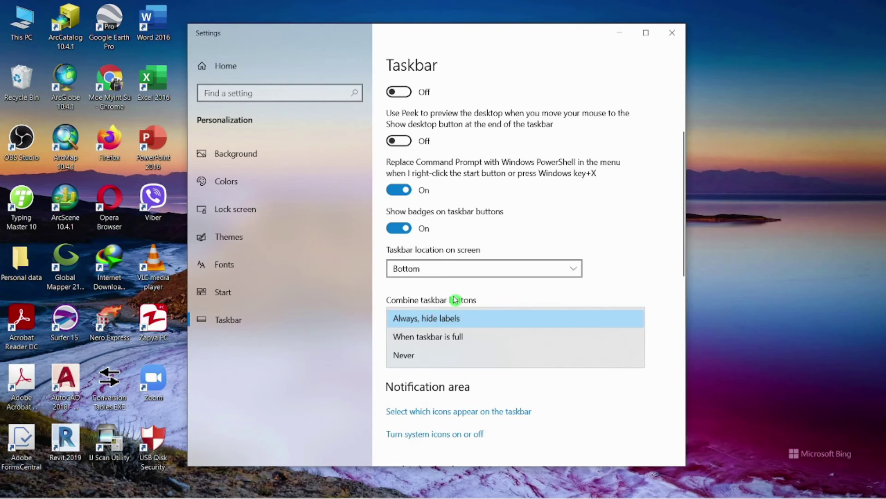
pyautogui.moveTo(296, 480)
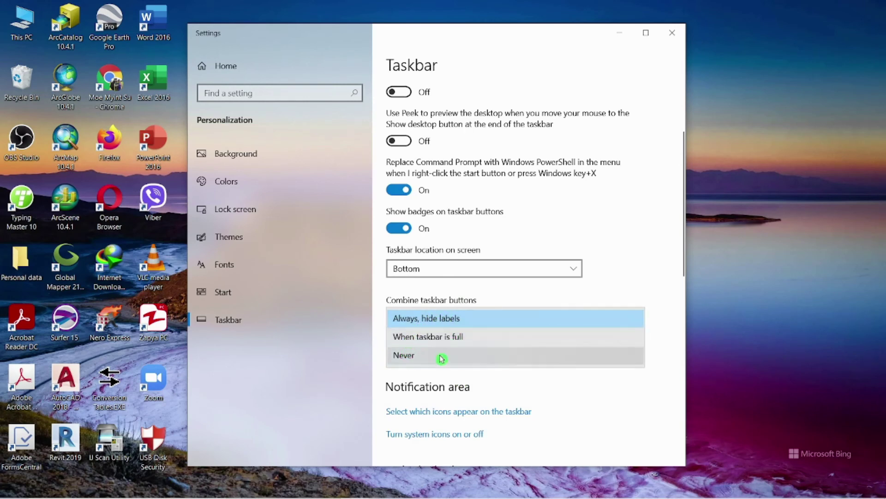
pyautogui.moveTo(388, 491)
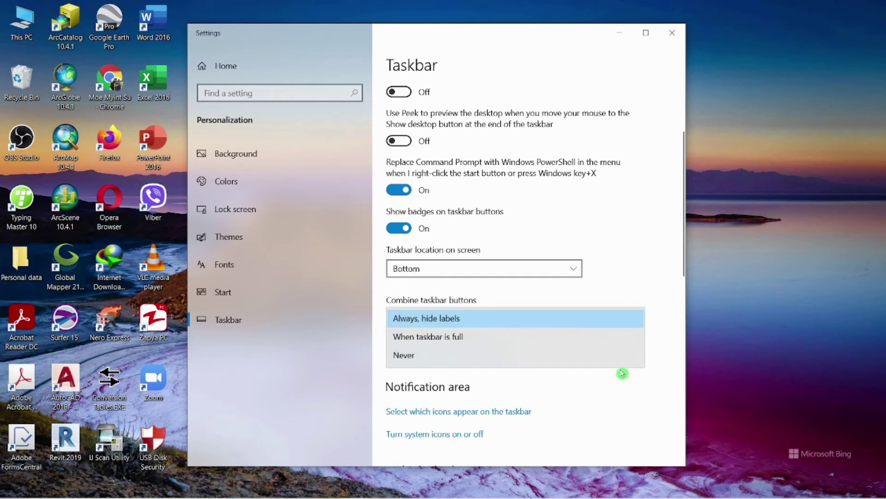
pyautogui.click(378, 358)
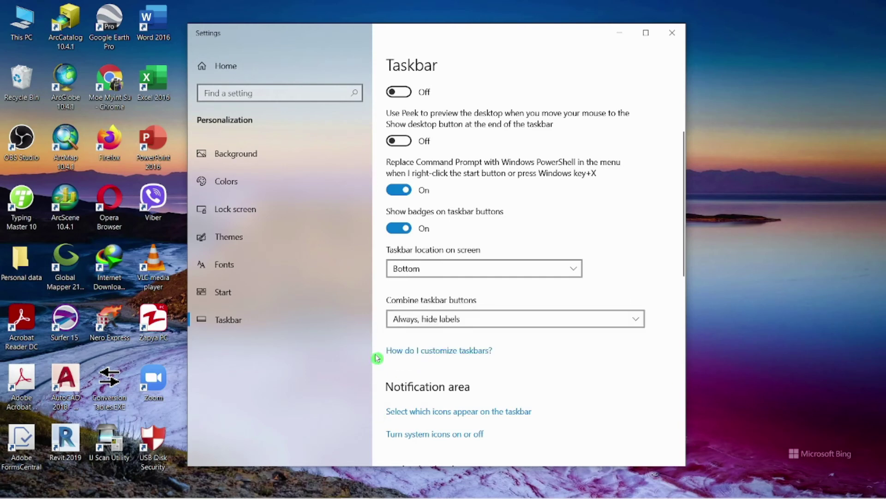
# Step: Set Combine taskbar buttons to Never and reveal the taskbar to check its OBS and Settings buttons
pyautogui.click(510, 319)
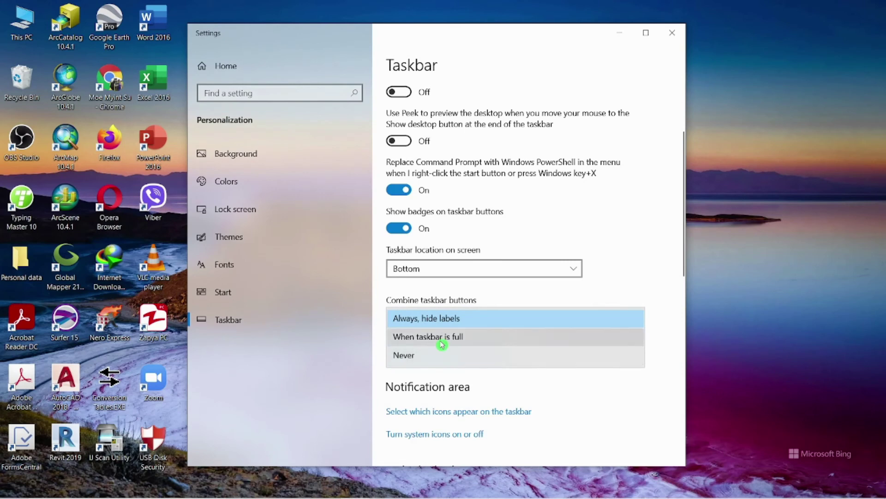
pyautogui.click(400, 358)
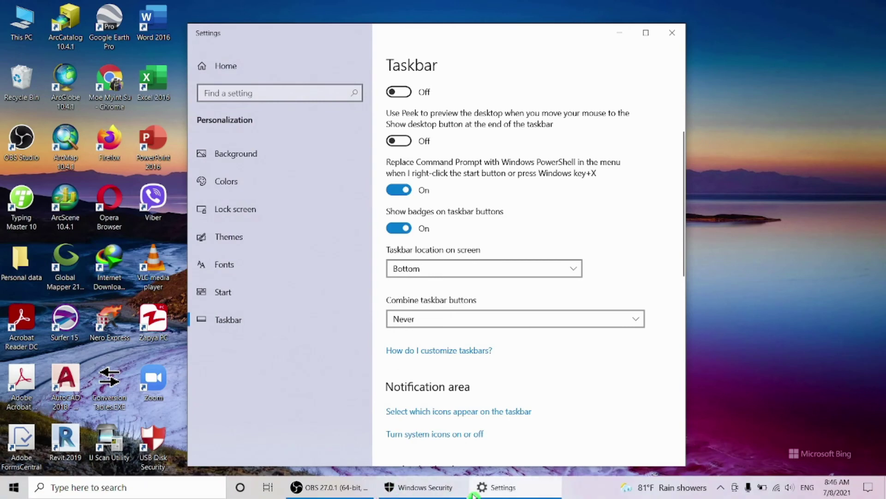
pyautogui.moveTo(331, 494)
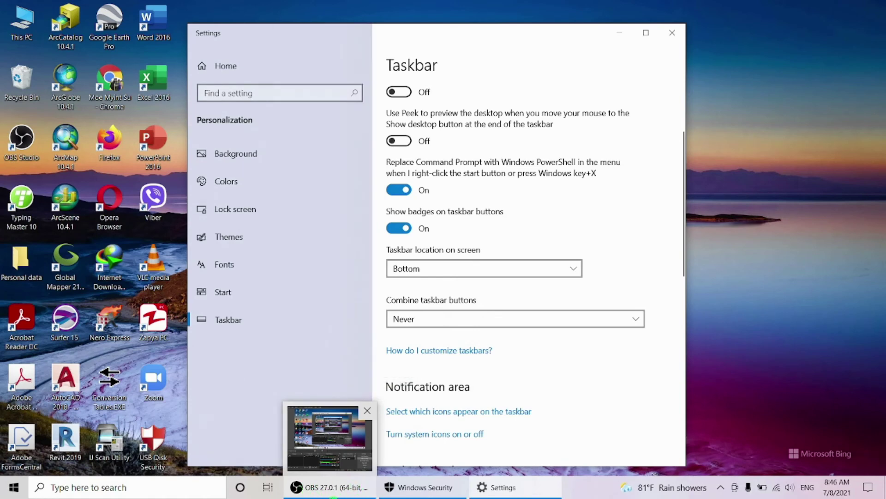
pyautogui.moveTo(492, 476)
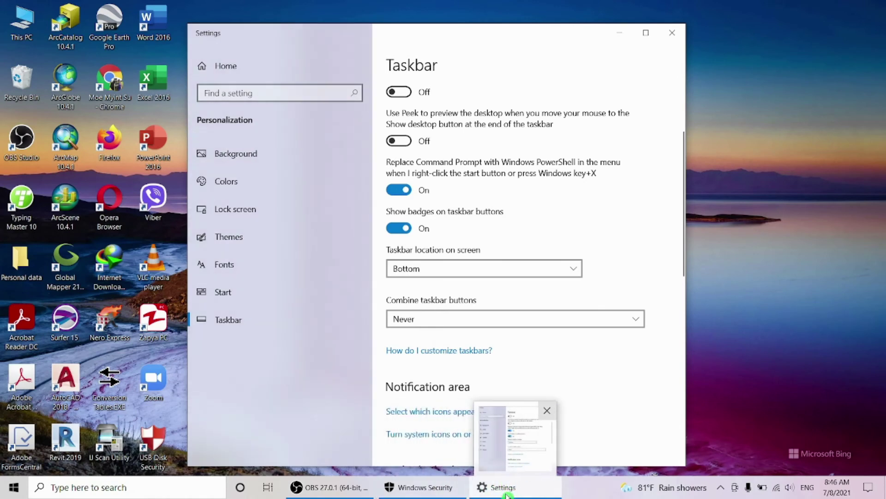
# Step: Set Combine taskbar buttons to "Always, hide labels" and reveal the taskbar to check its buttons
pyautogui.click(511, 318)
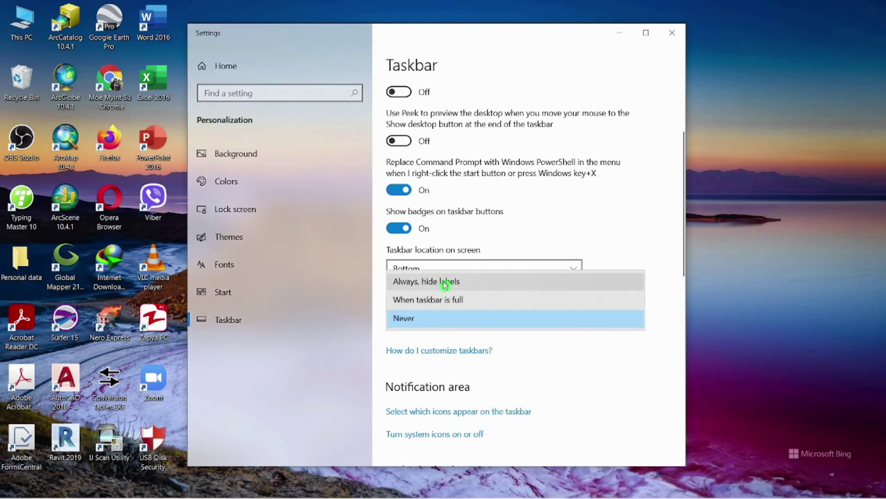
pyautogui.click(448, 281)
pyautogui.moveTo(403, 474)
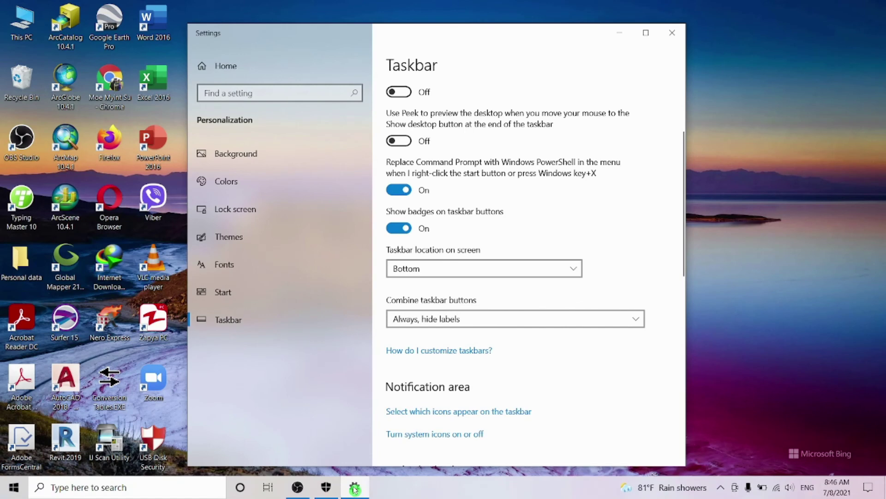
pyautogui.moveTo(355, 489)
pyautogui.moveTo(327, 488)
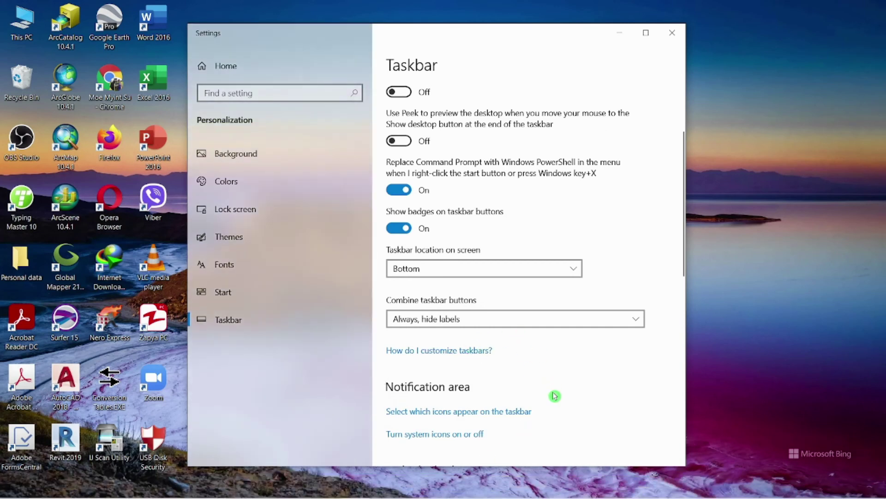
pyautogui.moveTo(515, 489)
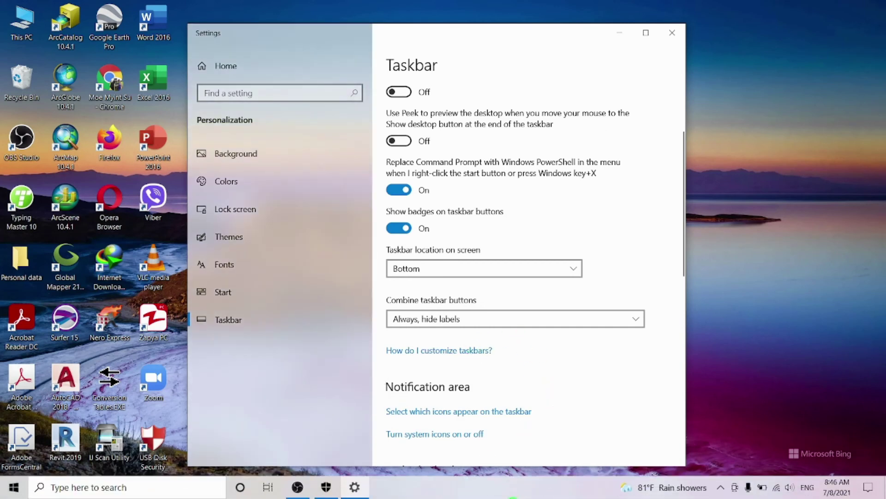
# Step: Turn on Lock the taskbar and close the settings window
pyautogui.scroll(3, 520, 396)
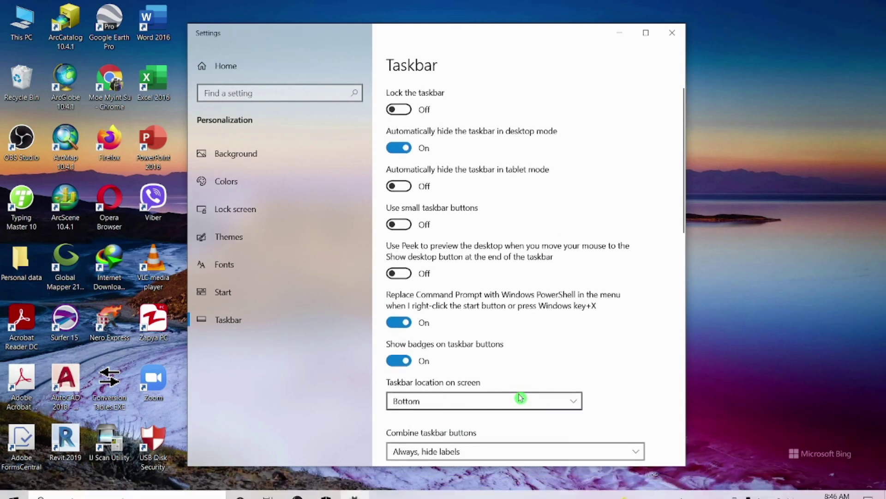
pyautogui.click(410, 109)
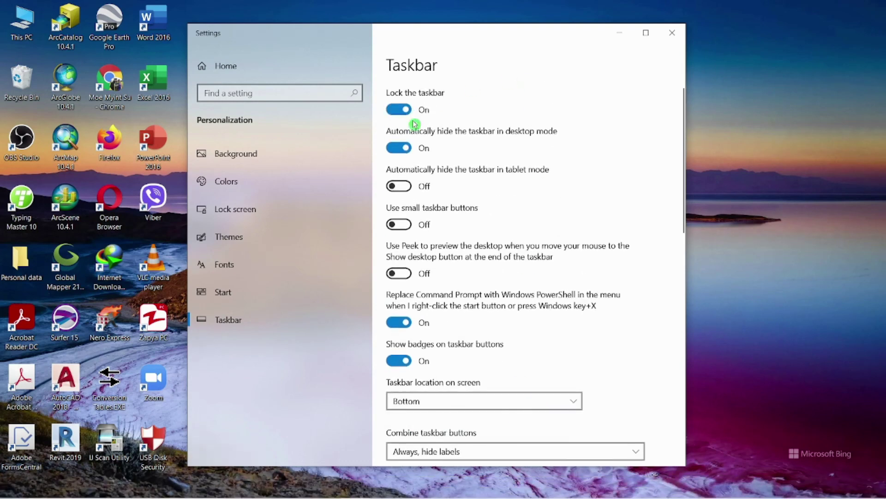
pyautogui.click(672, 33)
# Step: Unlock the taskbar directly from the taskbar on the desktop and lock it again
pyautogui.rightClick(469, 488)
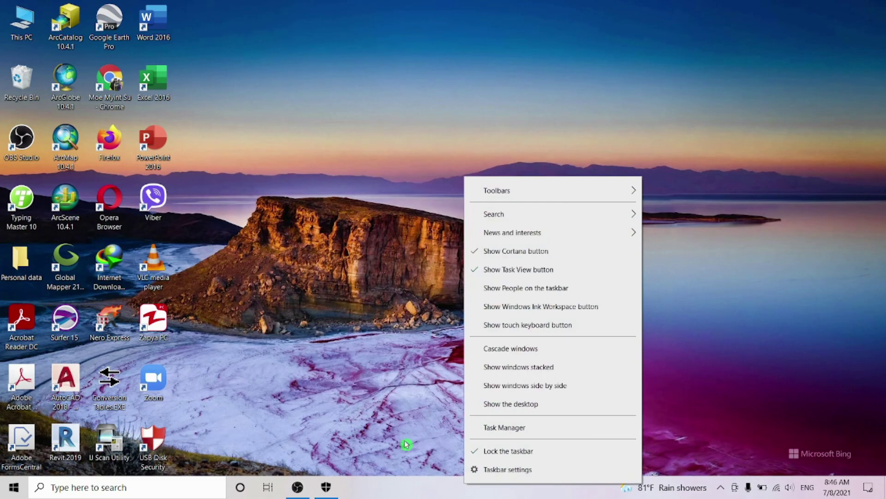
pyautogui.rightClick(348, 291)
pyautogui.click(394, 324)
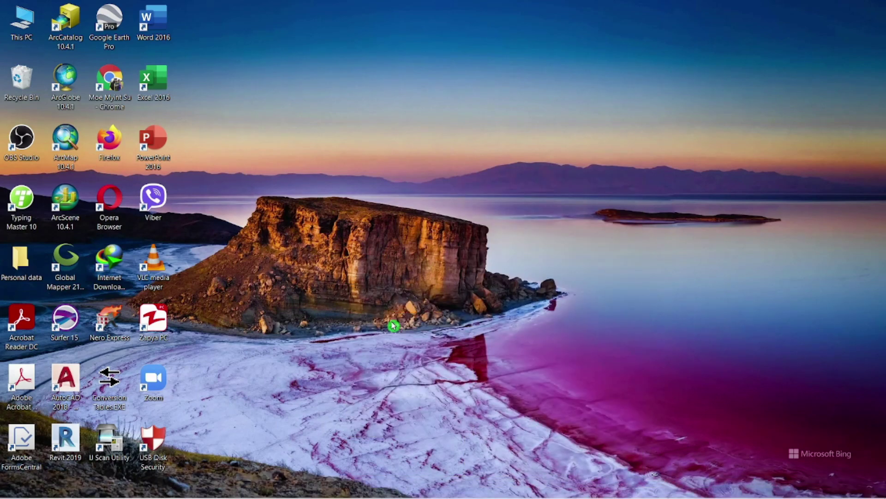
pyautogui.rightClick(469, 492)
pyautogui.click(515, 458)
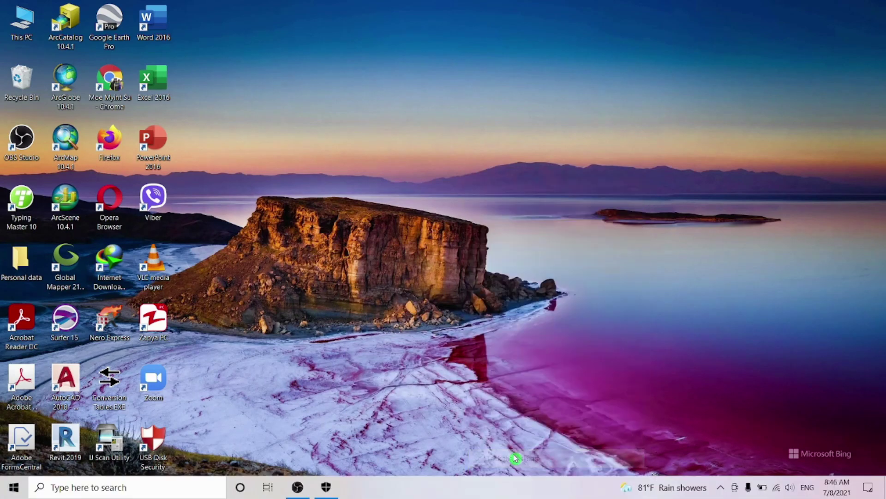
pyautogui.rightClick(482, 494)
pyautogui.click(533, 459)
# Step: Reopen the taskbar settings, turn off automatic hiding of the taskbar in desktop mode, and close the window
pyautogui.rightClick(507, 490)
pyautogui.click(531, 471)
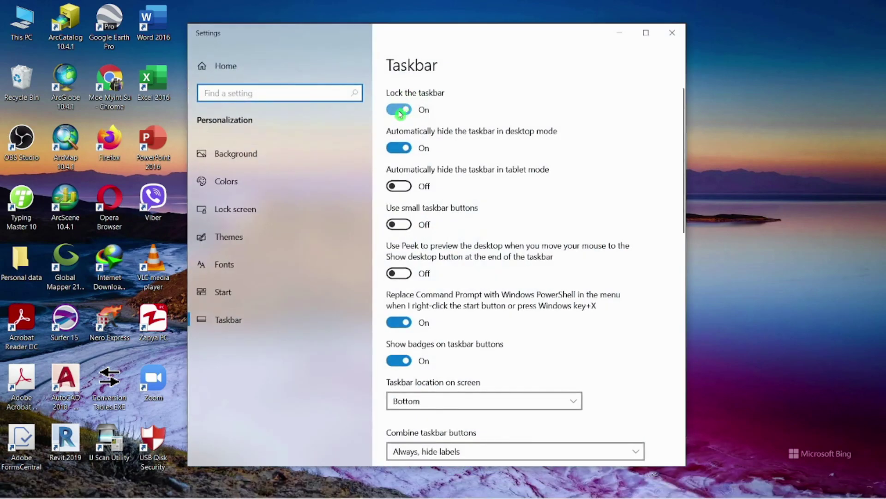
pyautogui.click(393, 148)
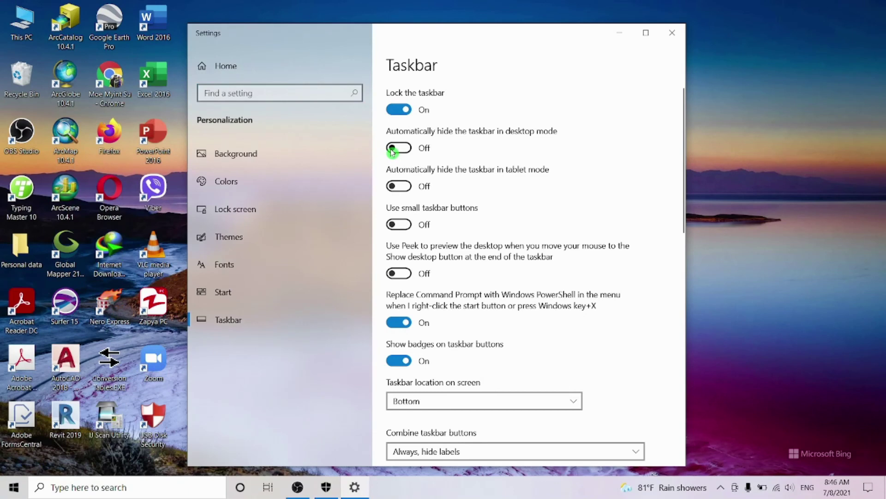
pyautogui.click(673, 32)
pyautogui.rightClick(383, 222)
pyautogui.click(424, 260)
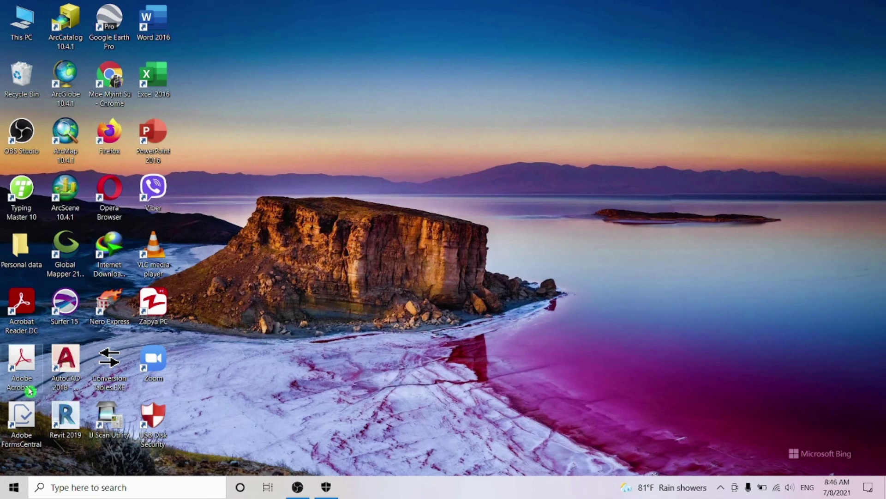
# Step: Open the Start menu to look at the Power entry and close the menu again
pyautogui.click(15, 490)
pyautogui.moveTo(19, 462)
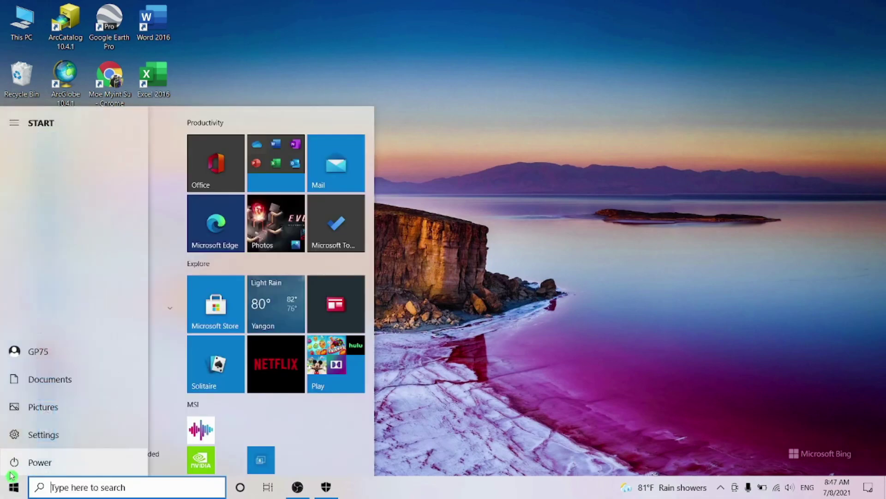
pyautogui.click(14, 461)
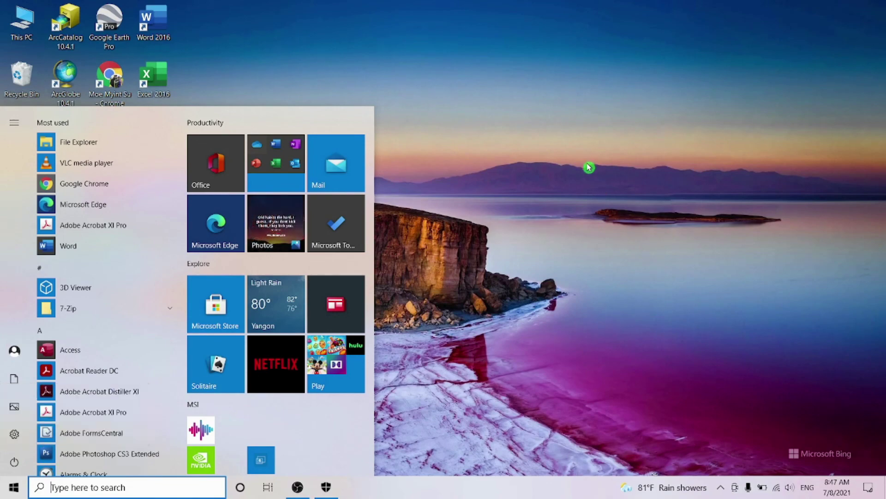
pyautogui.click(9, 494)
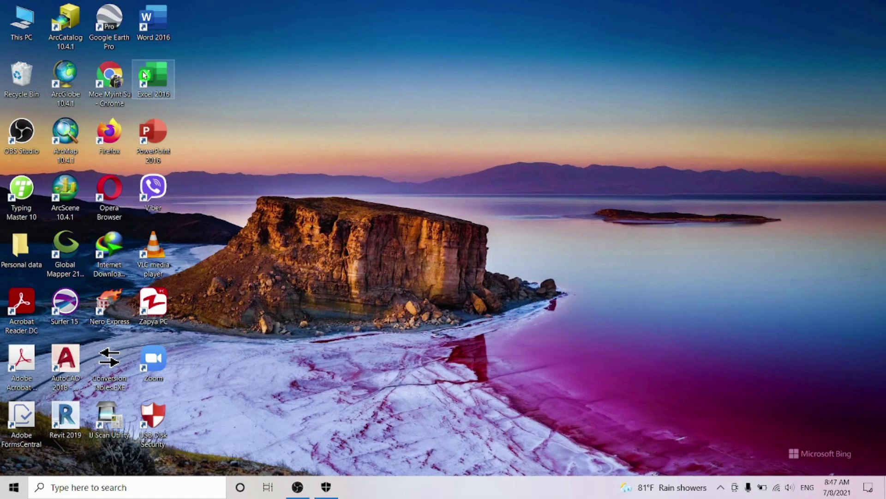
# Step: Launch Excel 2016 and Opera Browser one after the other from their desktop shortcuts, closing each again
pyautogui.doubleClick(157, 79)
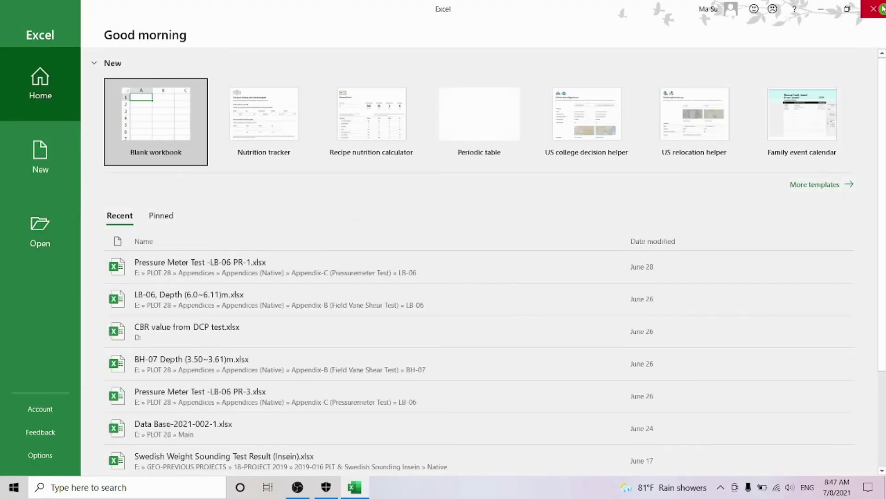
pyautogui.click(881, 8)
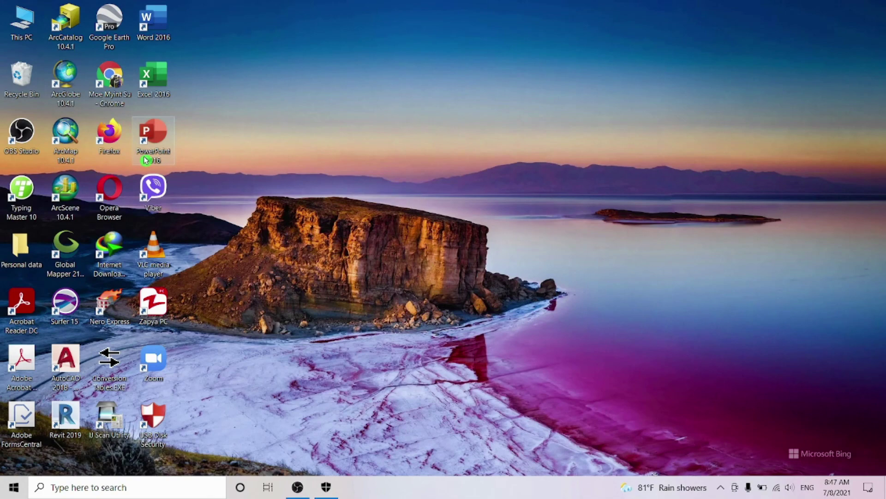
pyautogui.click(119, 196)
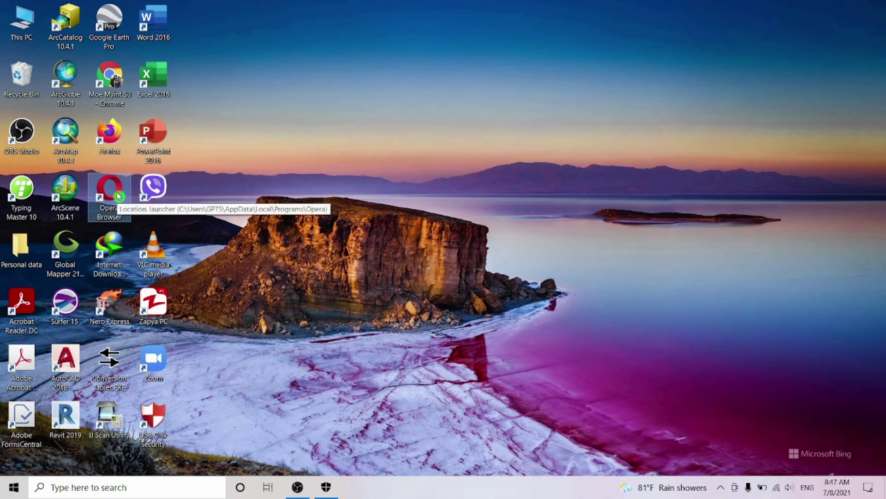
pyautogui.doubleClick(119, 196)
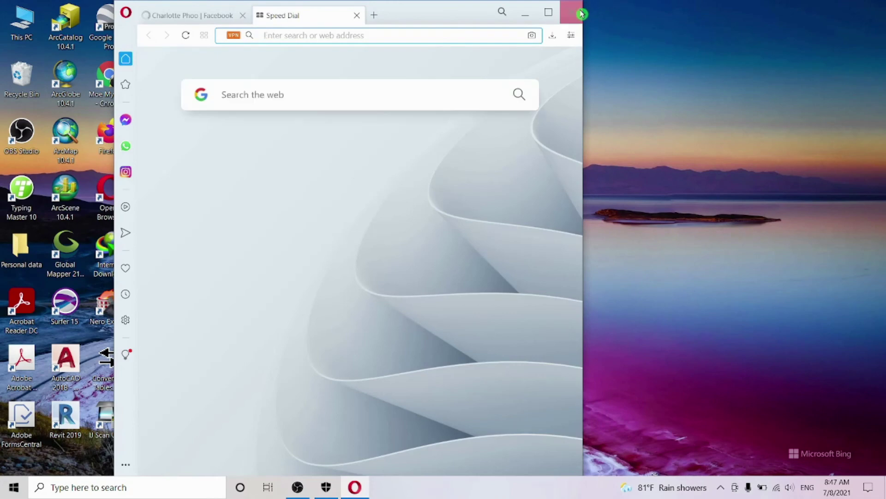
pyautogui.click(576, 14)
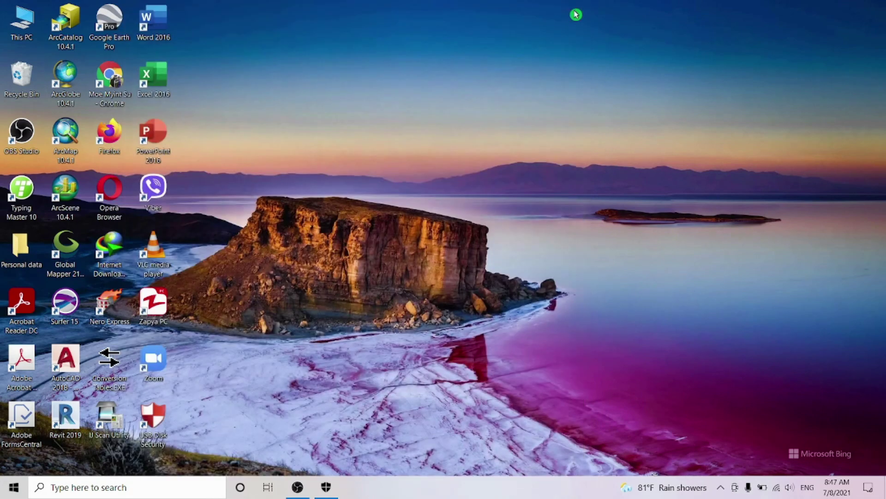
# Step: Launch Word from the most used apps in the Start menu and close it to return to the desktop
pyautogui.click(14, 490)
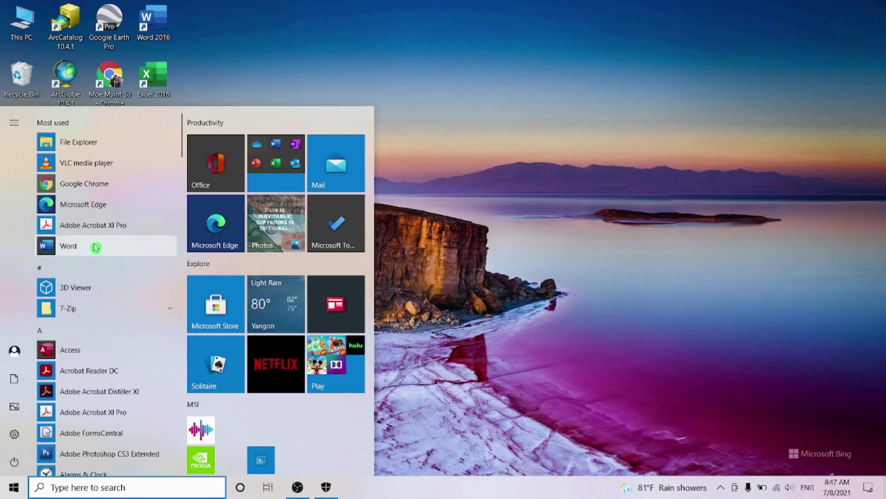
pyautogui.click(88, 249)
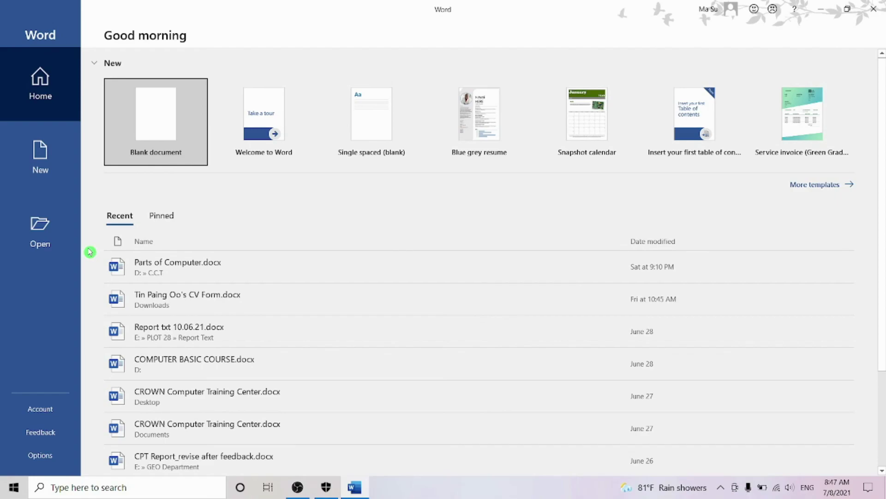
pyautogui.click(874, 9)
pyautogui.rightClick(336, 197)
pyautogui.click(405, 230)
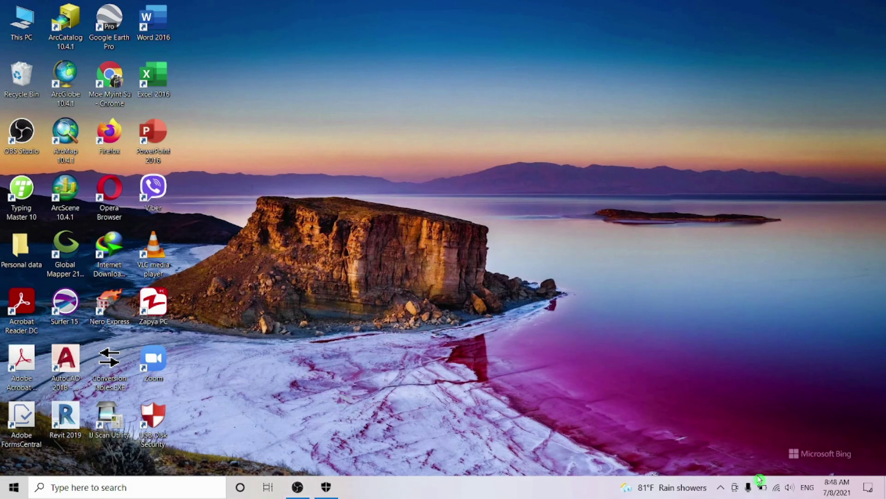
# Step: Switch to OBS and stop the screen recording
pyautogui.click(297, 487)
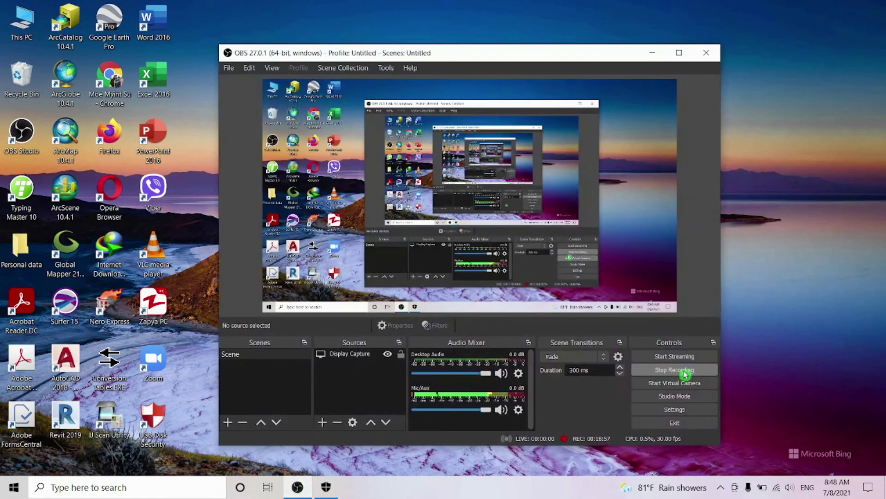
pyautogui.click(685, 370)
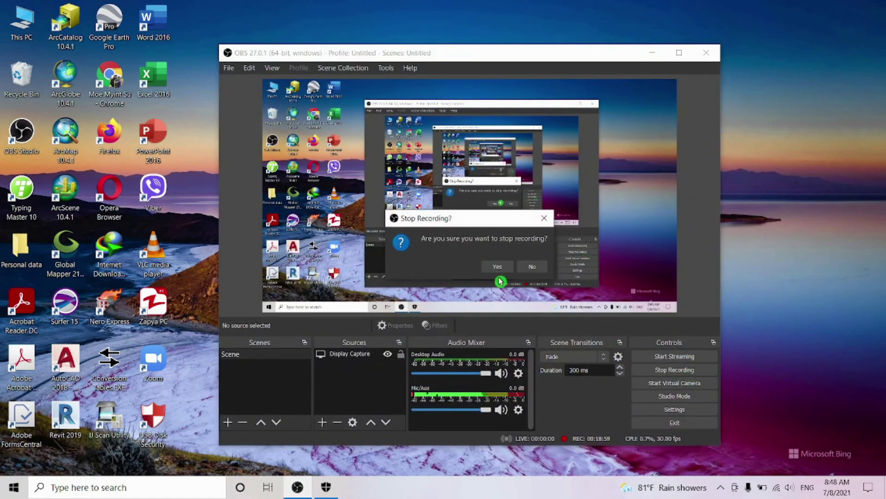